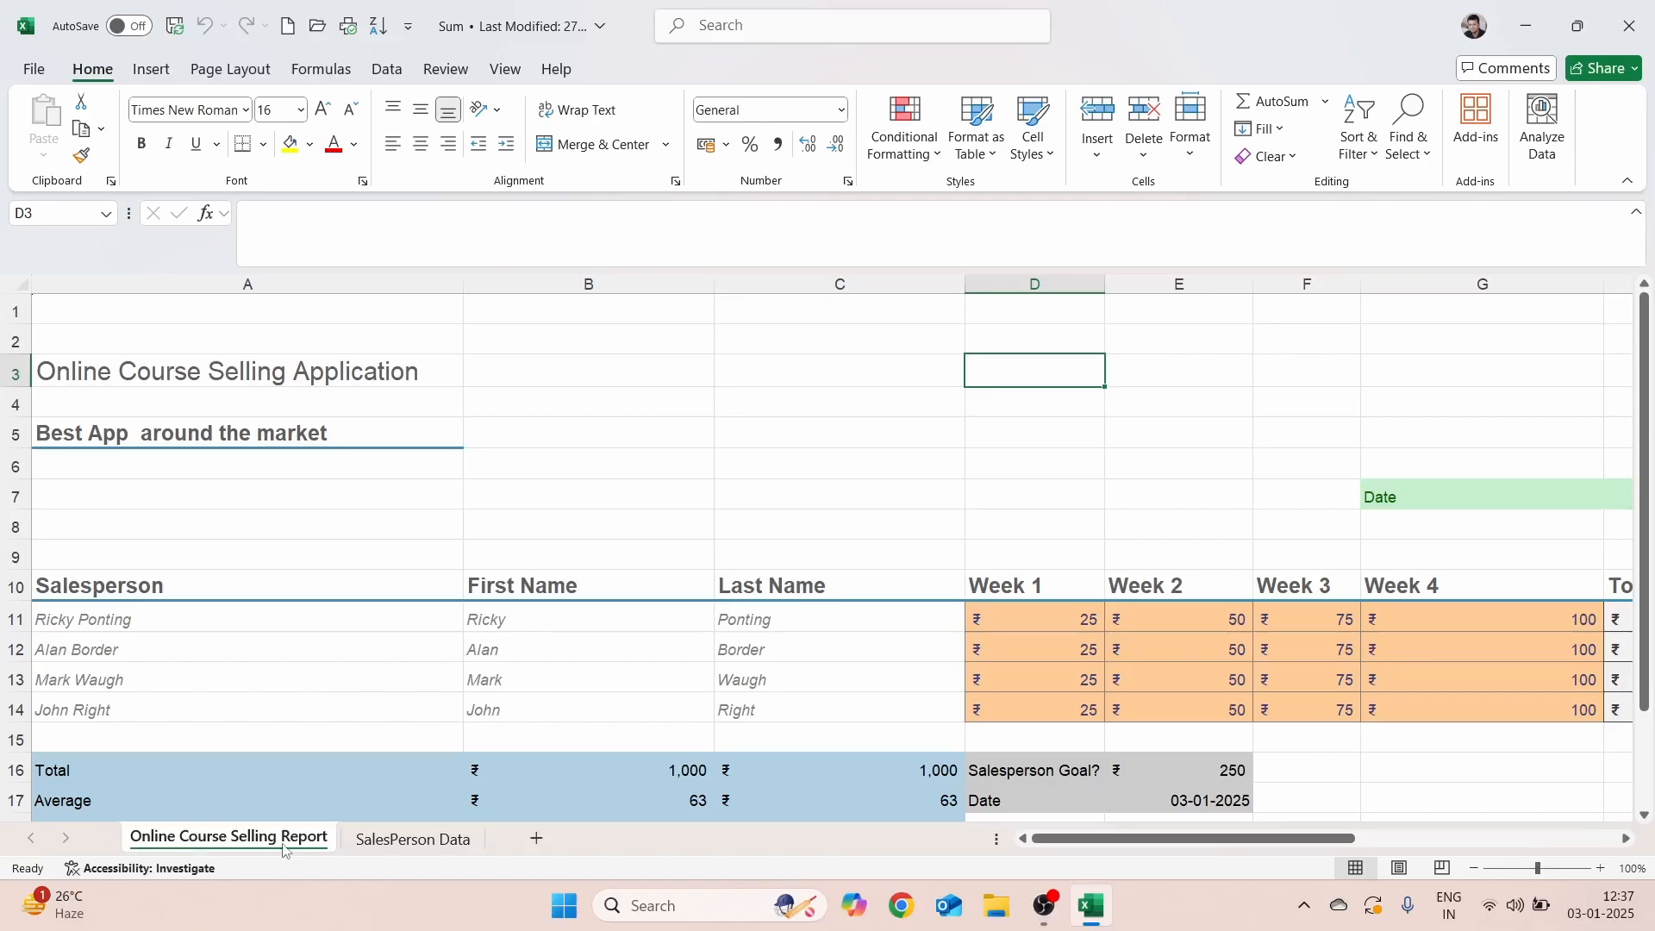
Compare the Online Course Selling Report and SalesPerson Data sheets, checking the empty cell A6 on both.
{"action": "left_click", "coordinate": [80, 470]}
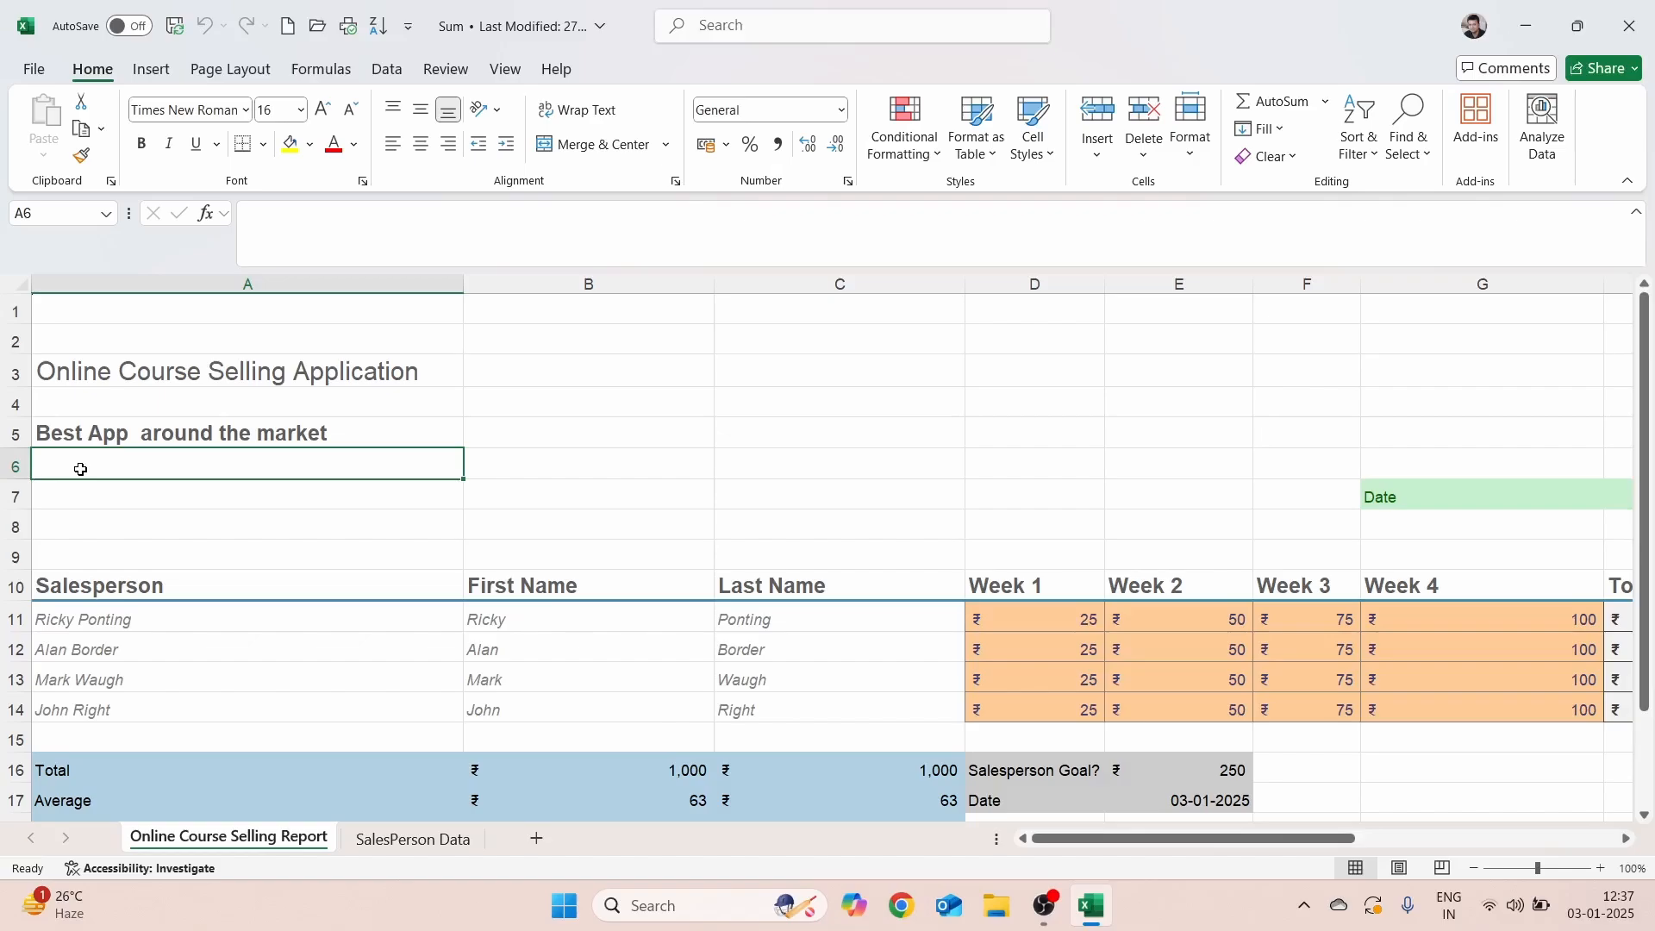
{"action": "left_click", "coordinate": [411, 841]}
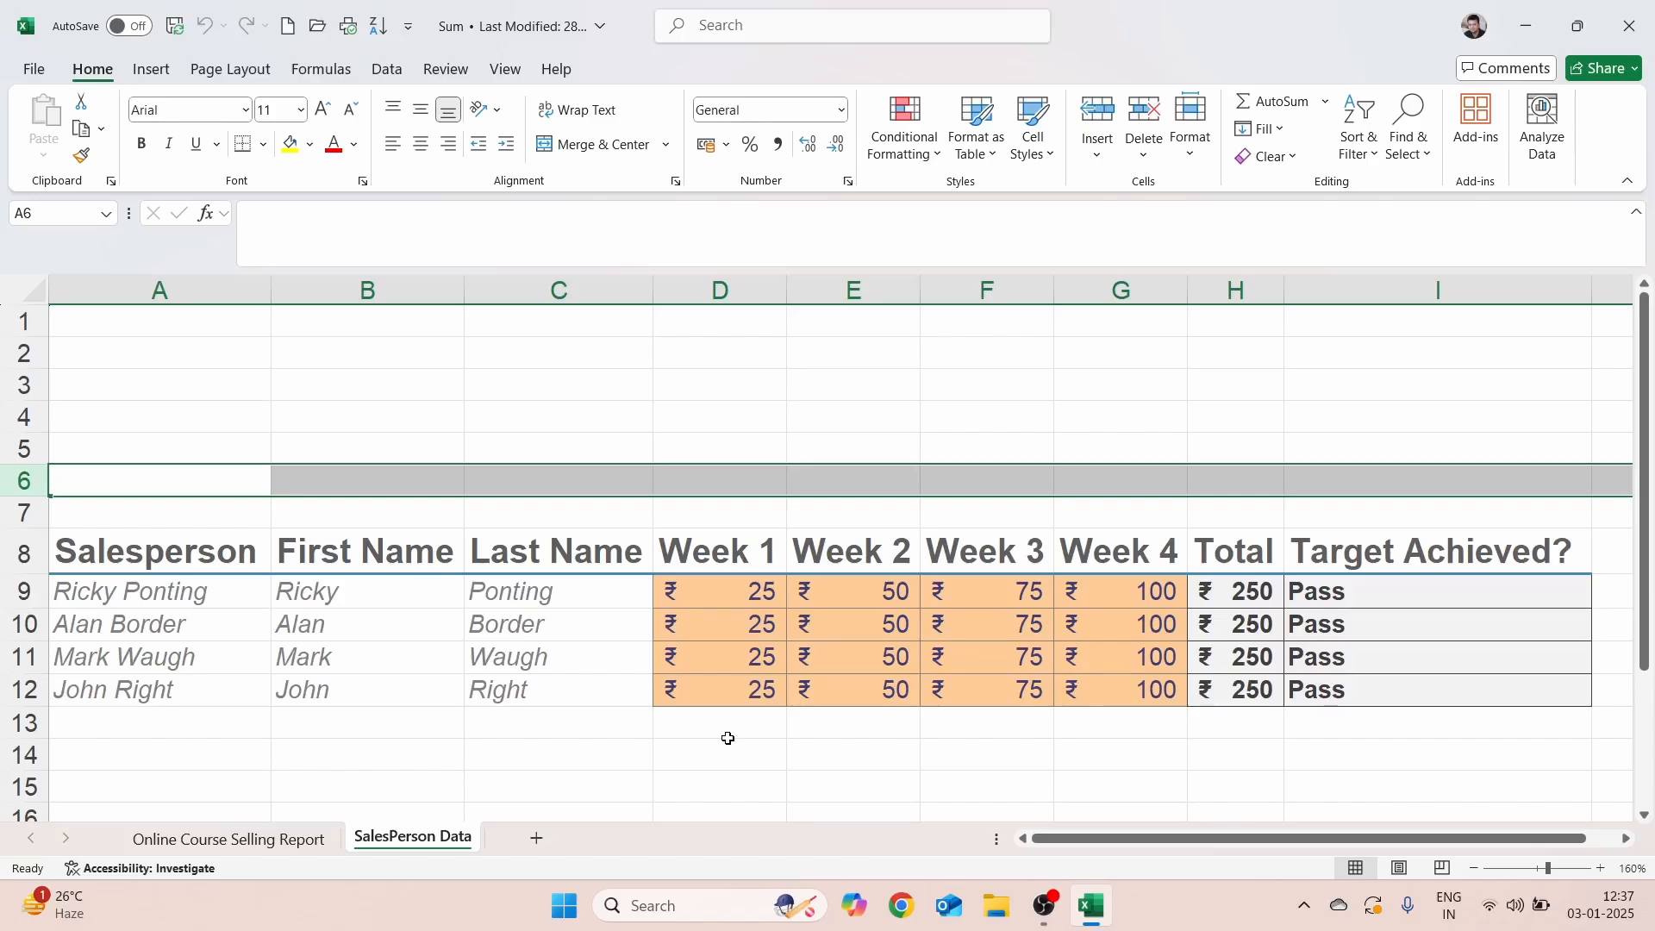
{"action": "left_click", "coordinate": [270, 840]}
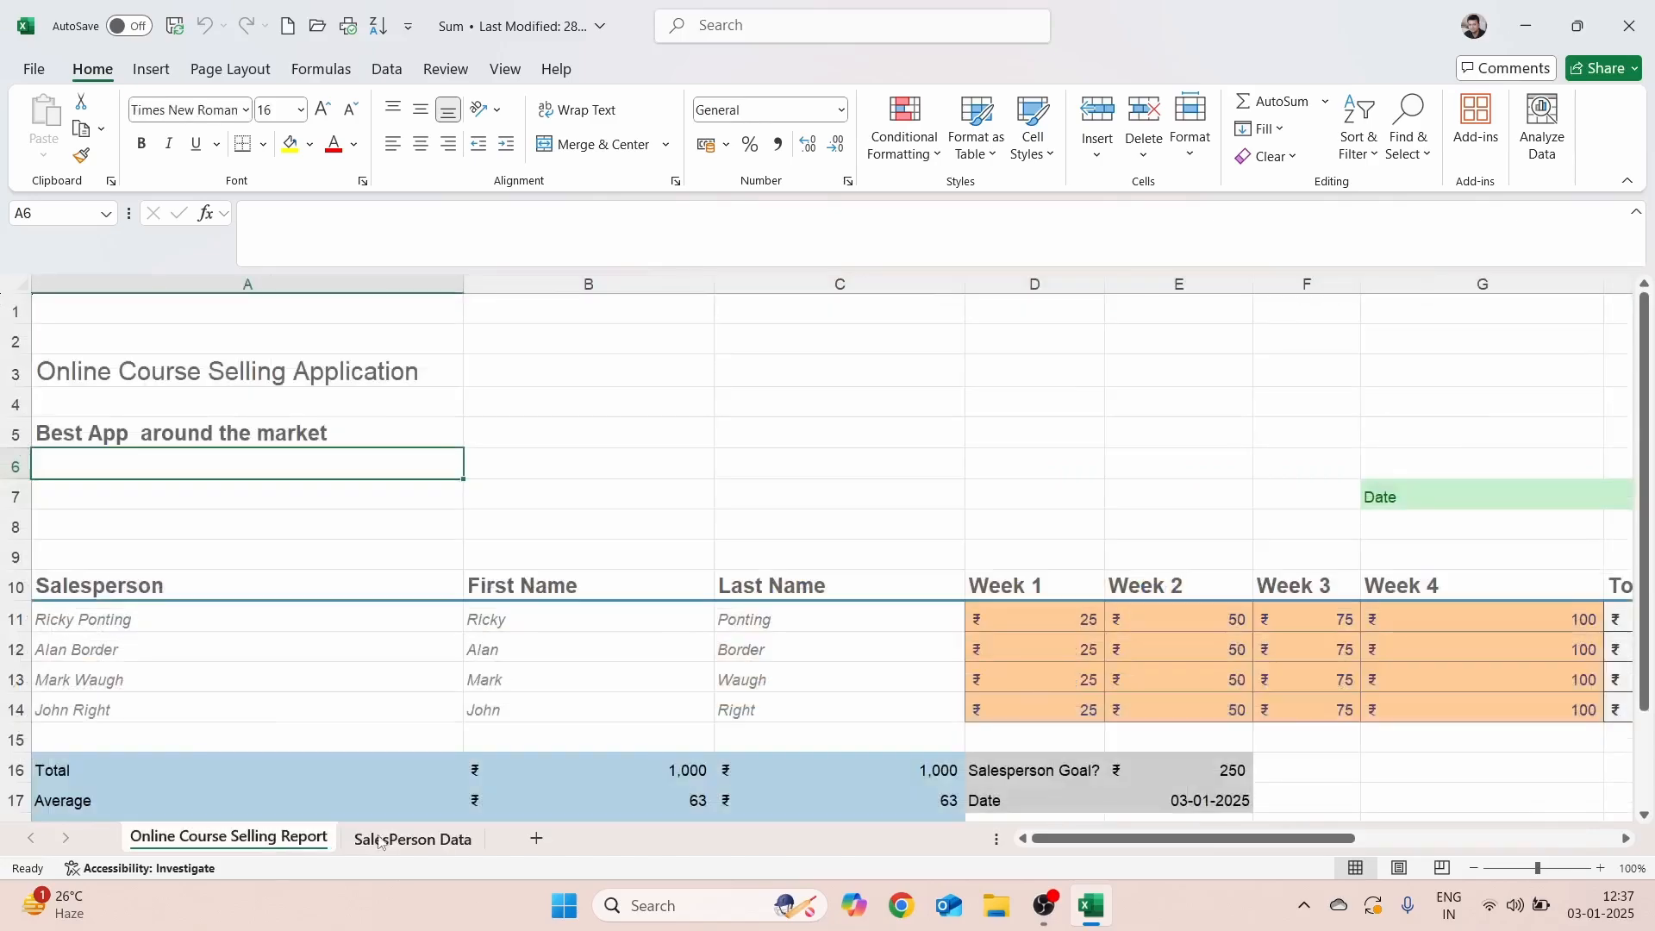
{"action": "left_click", "coordinate": [405, 840]}
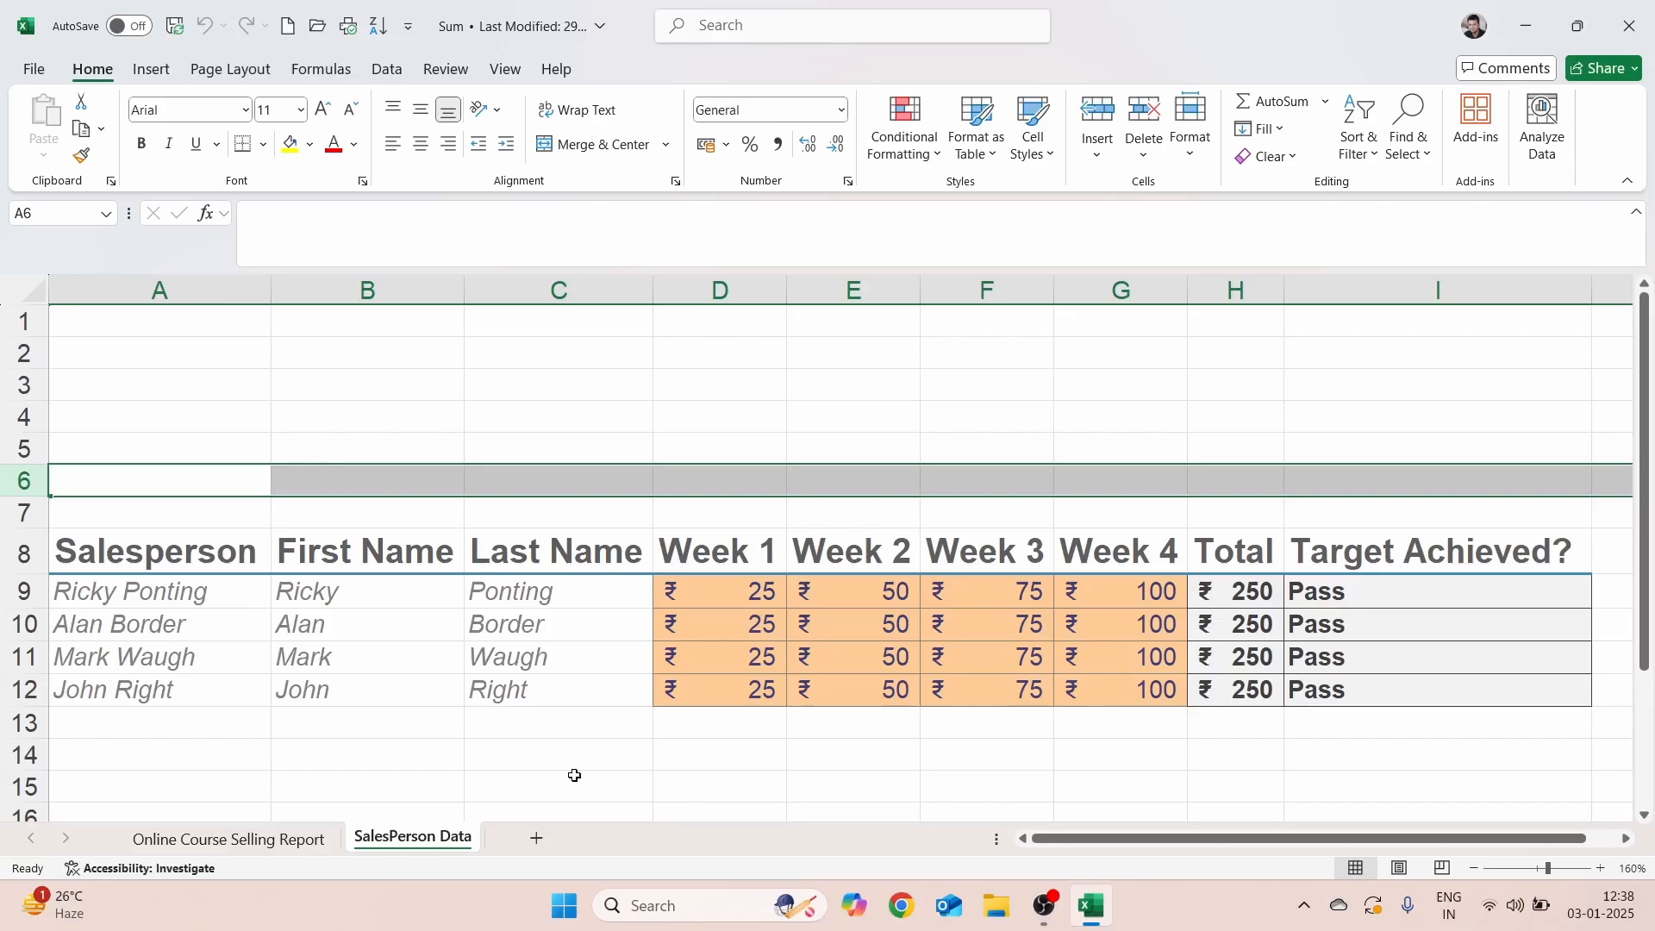
{"action": "left_click", "coordinate": [306, 842]}
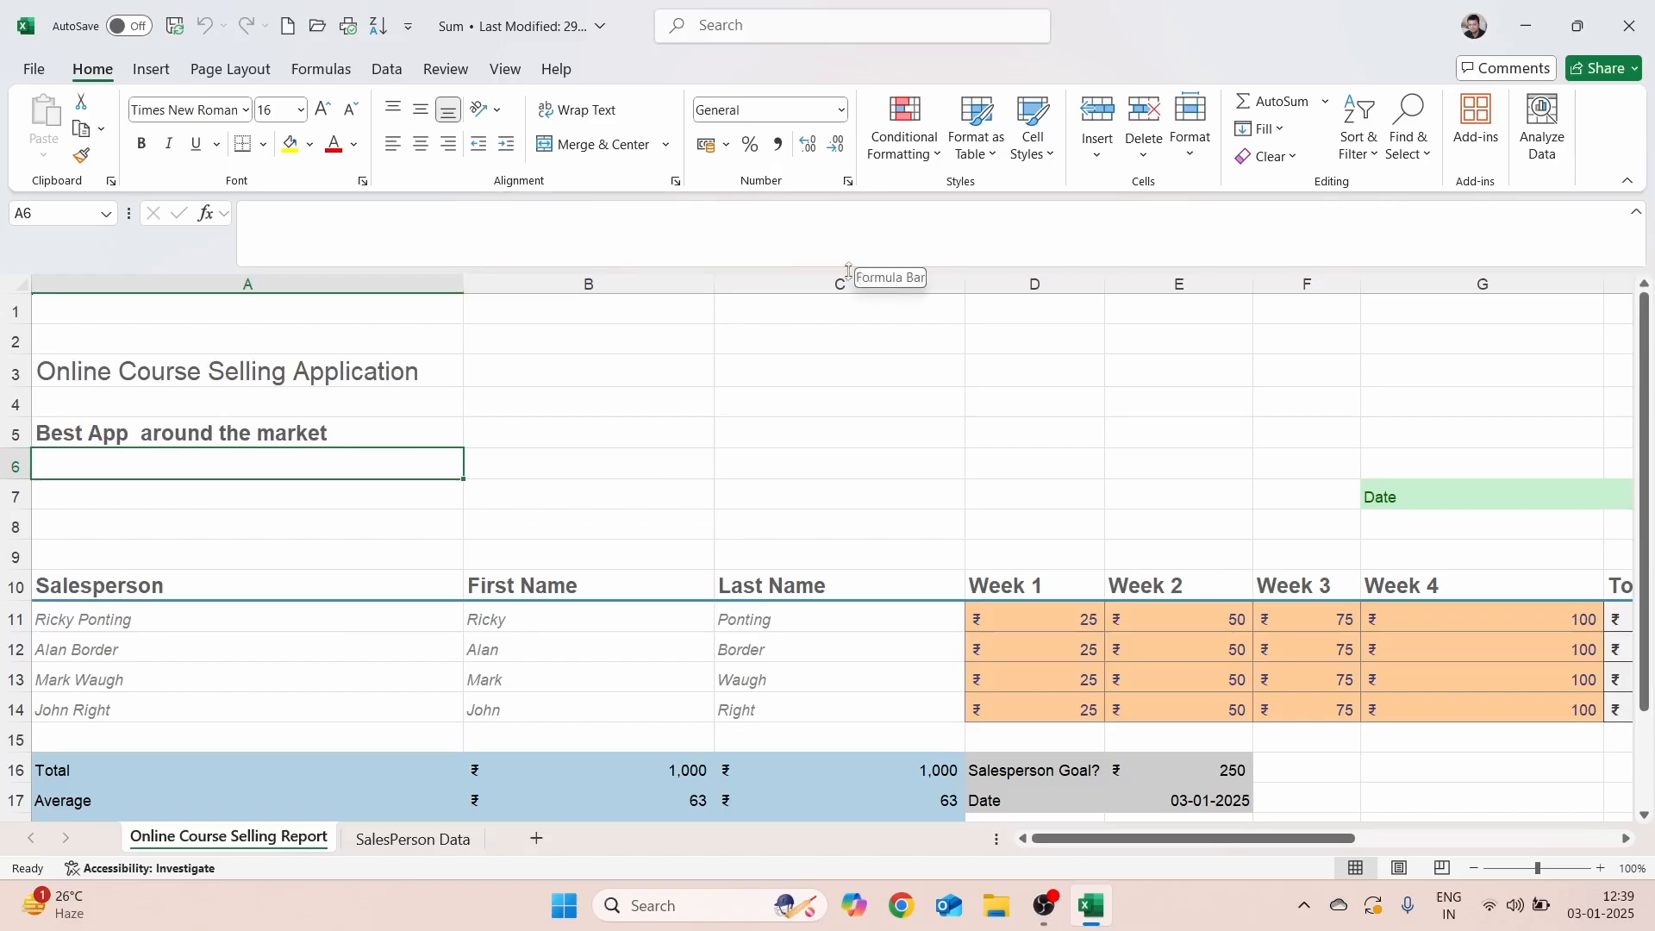
Group the Online Course Selling Report and SalesPerson Data sheets so both can be edited together.
{"action": "left_click", "coordinate": [274, 819]}
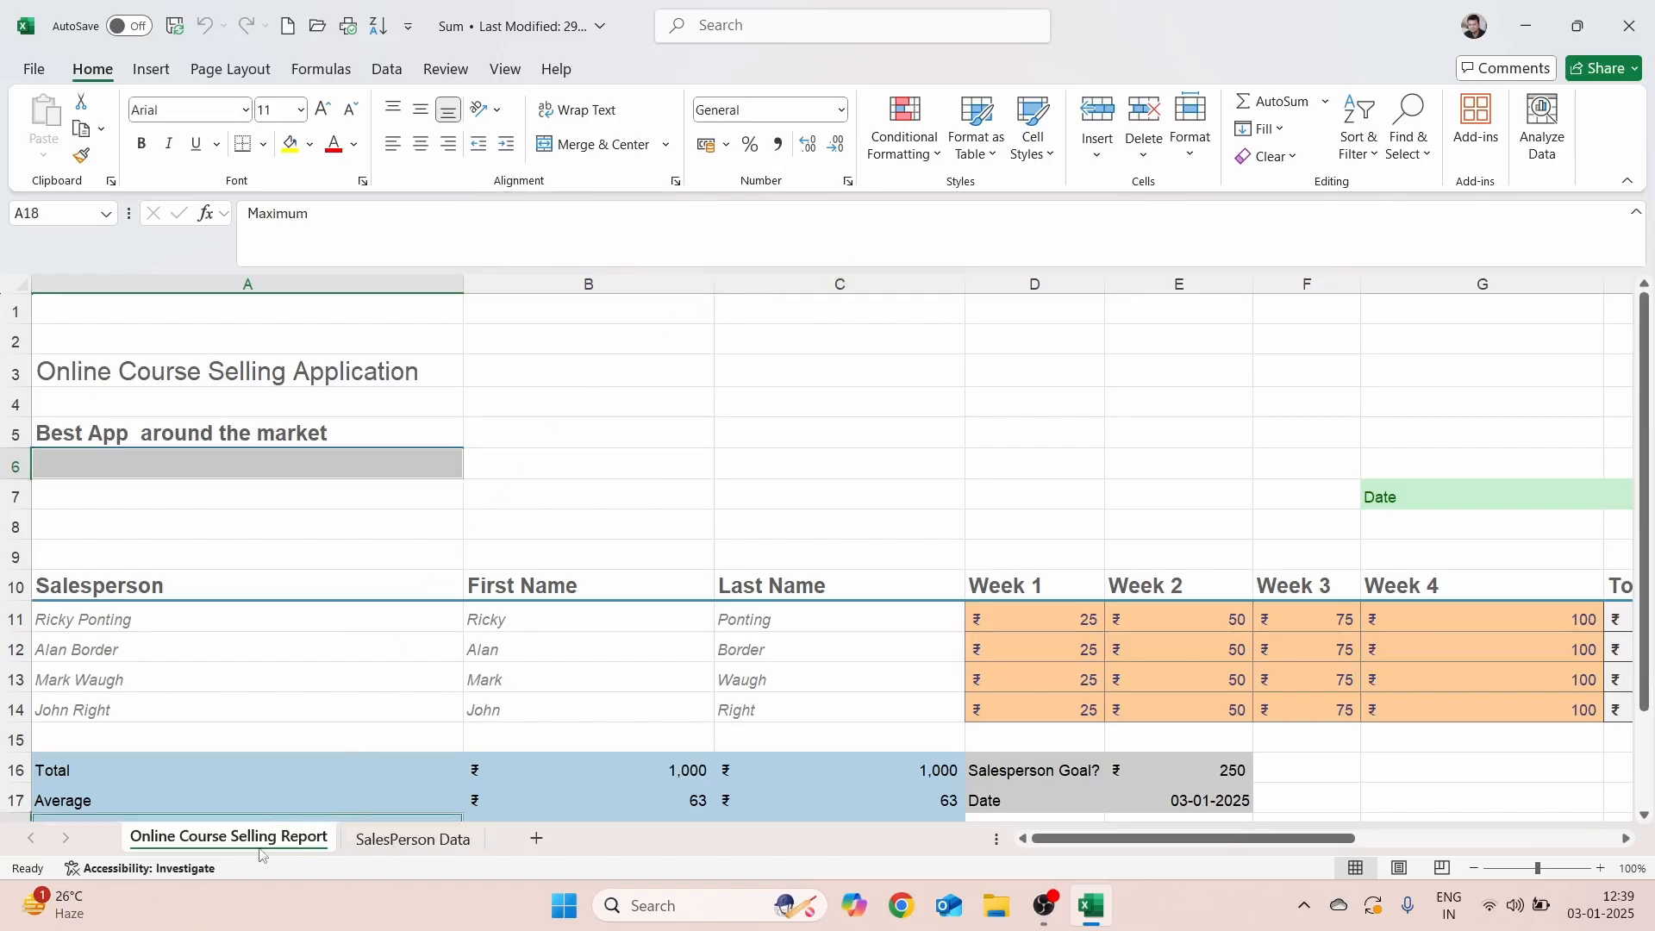
{"action": "left_click", "coordinate": [396, 839], "text": "ctrl"}
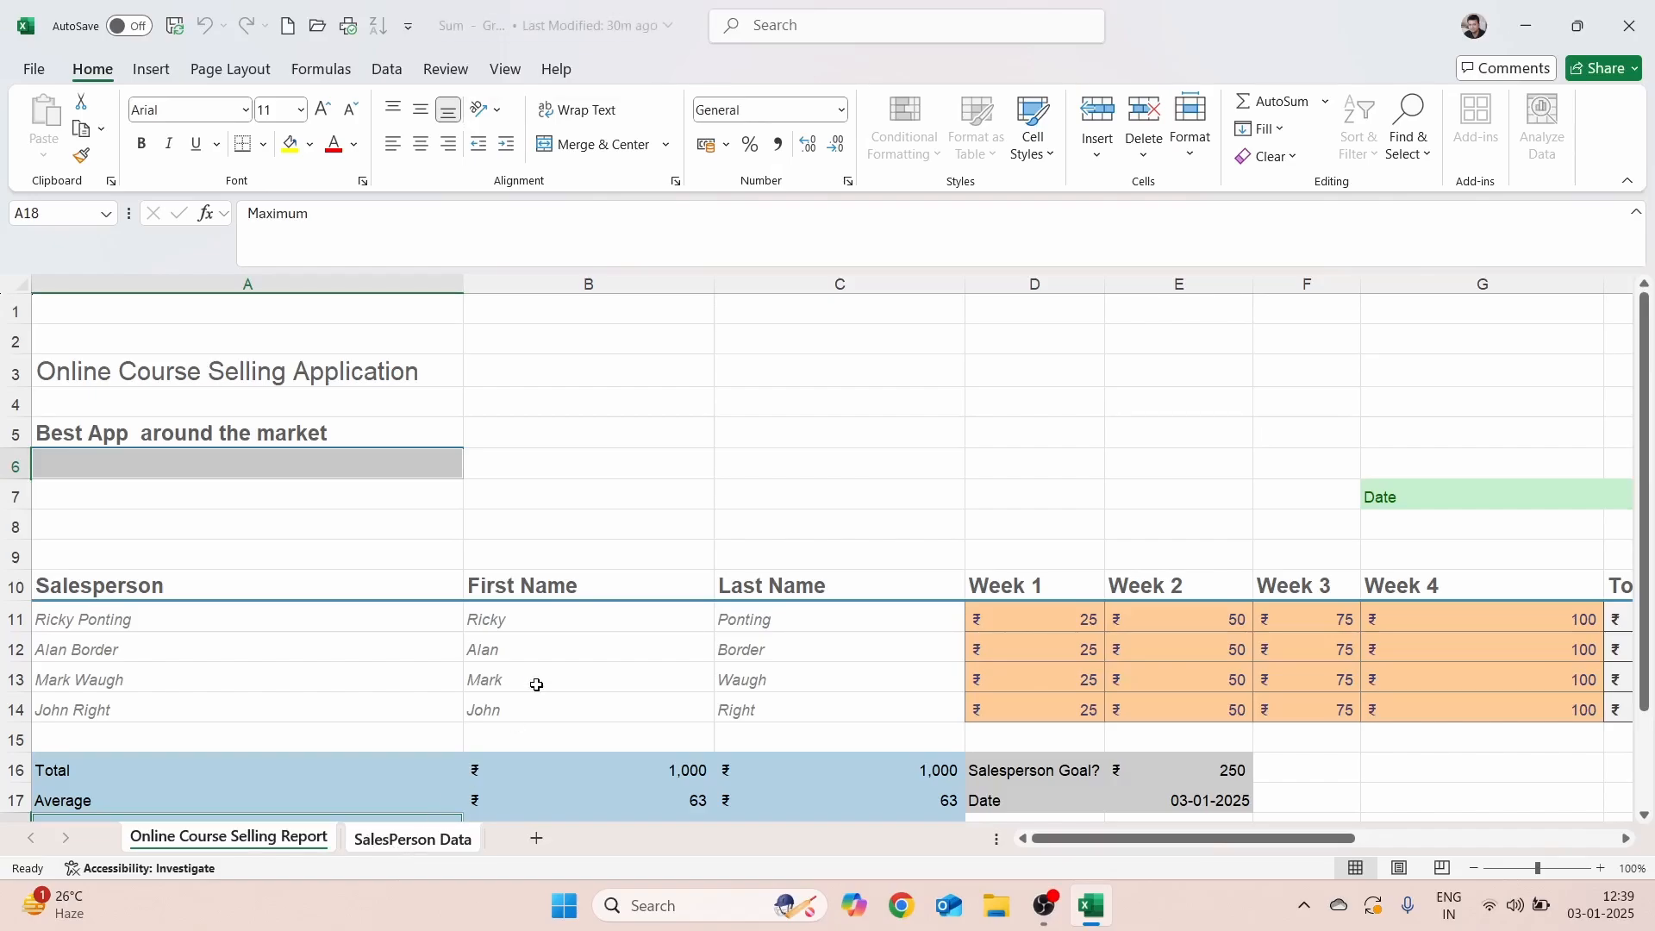
{"action": "left_click", "coordinate": [242, 489]}
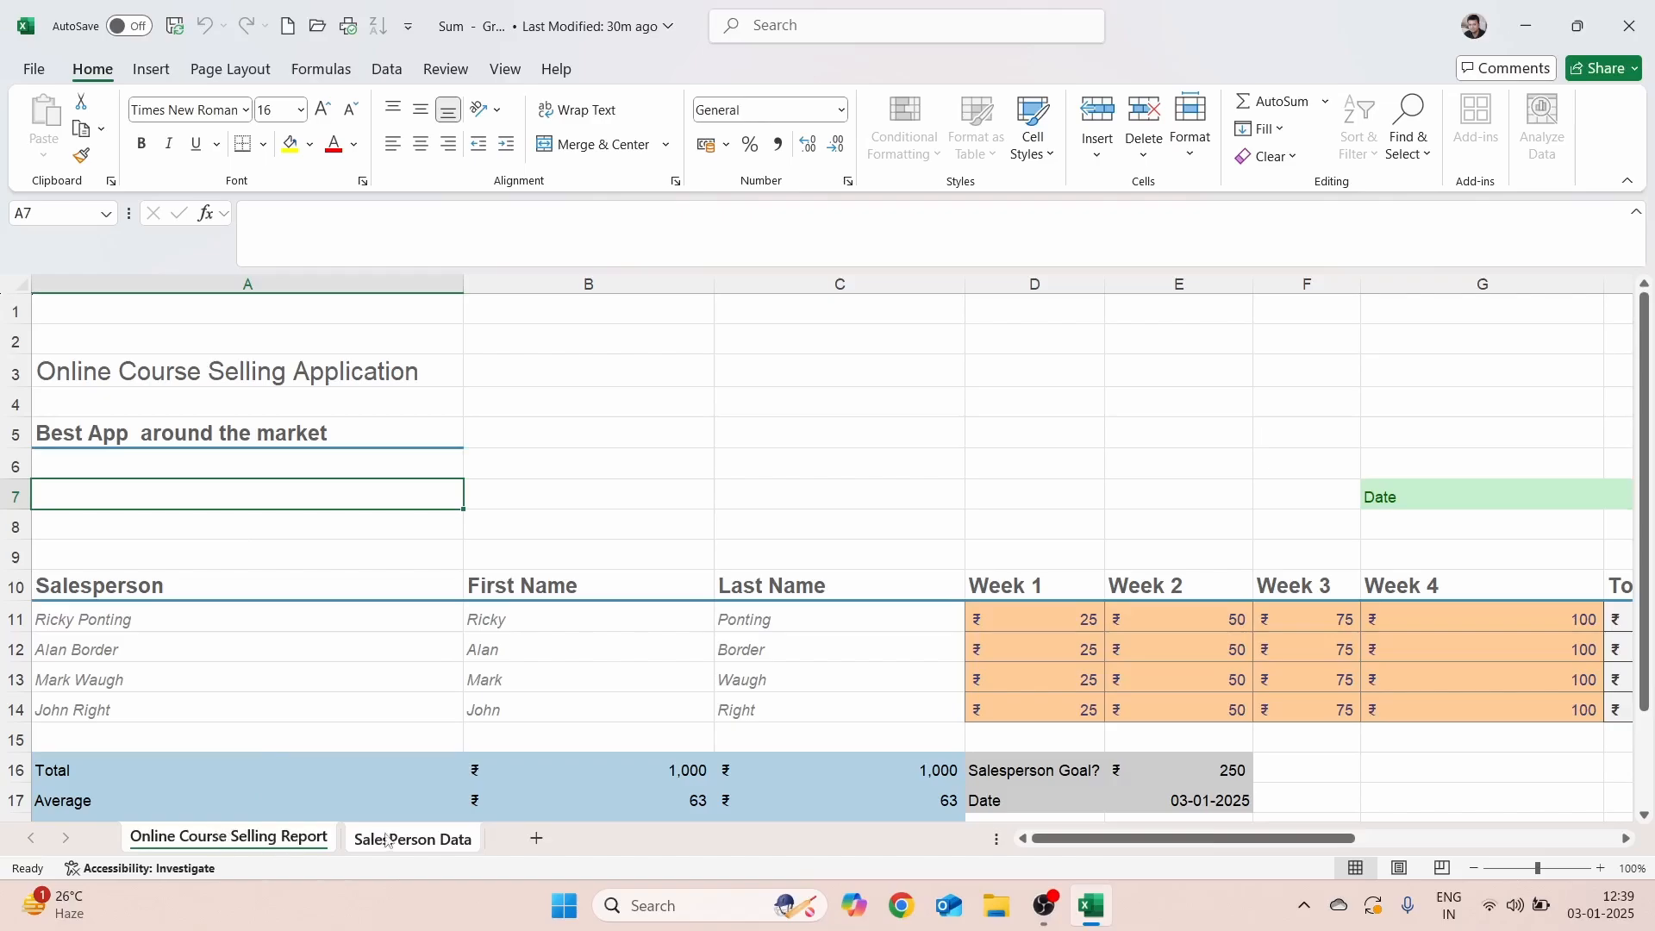
Enter "Internal Review" in cell A6 of the grouped sheets.
{"action": "left_click", "coordinate": [73, 470]}
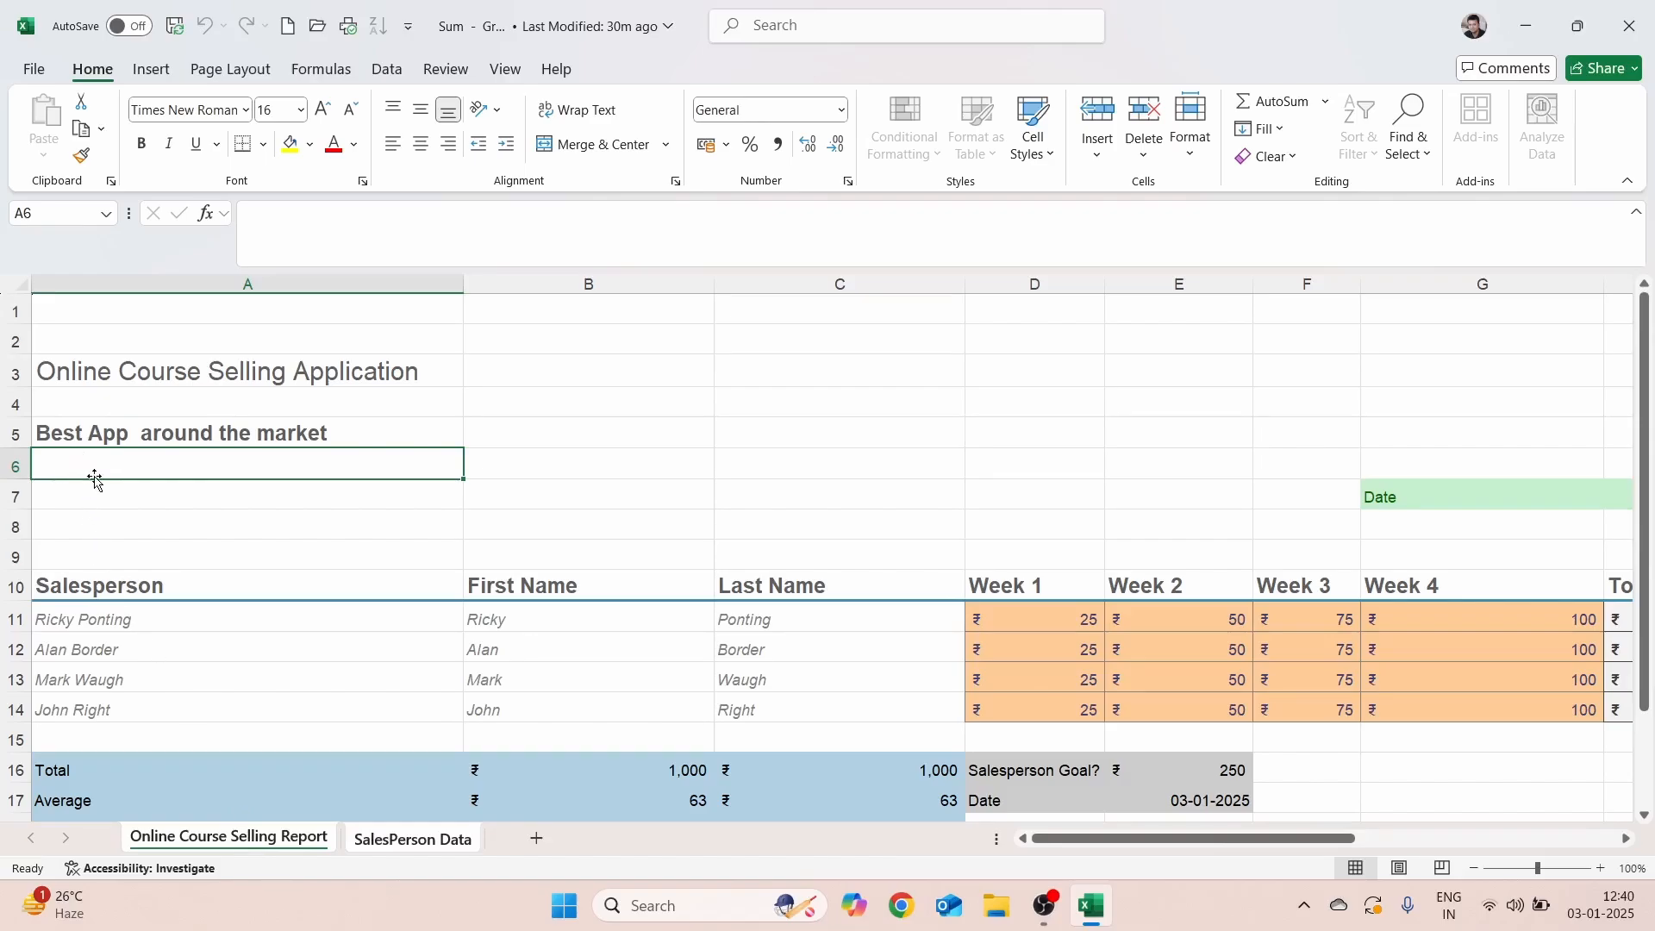
{"action": "type", "text": "Int"}
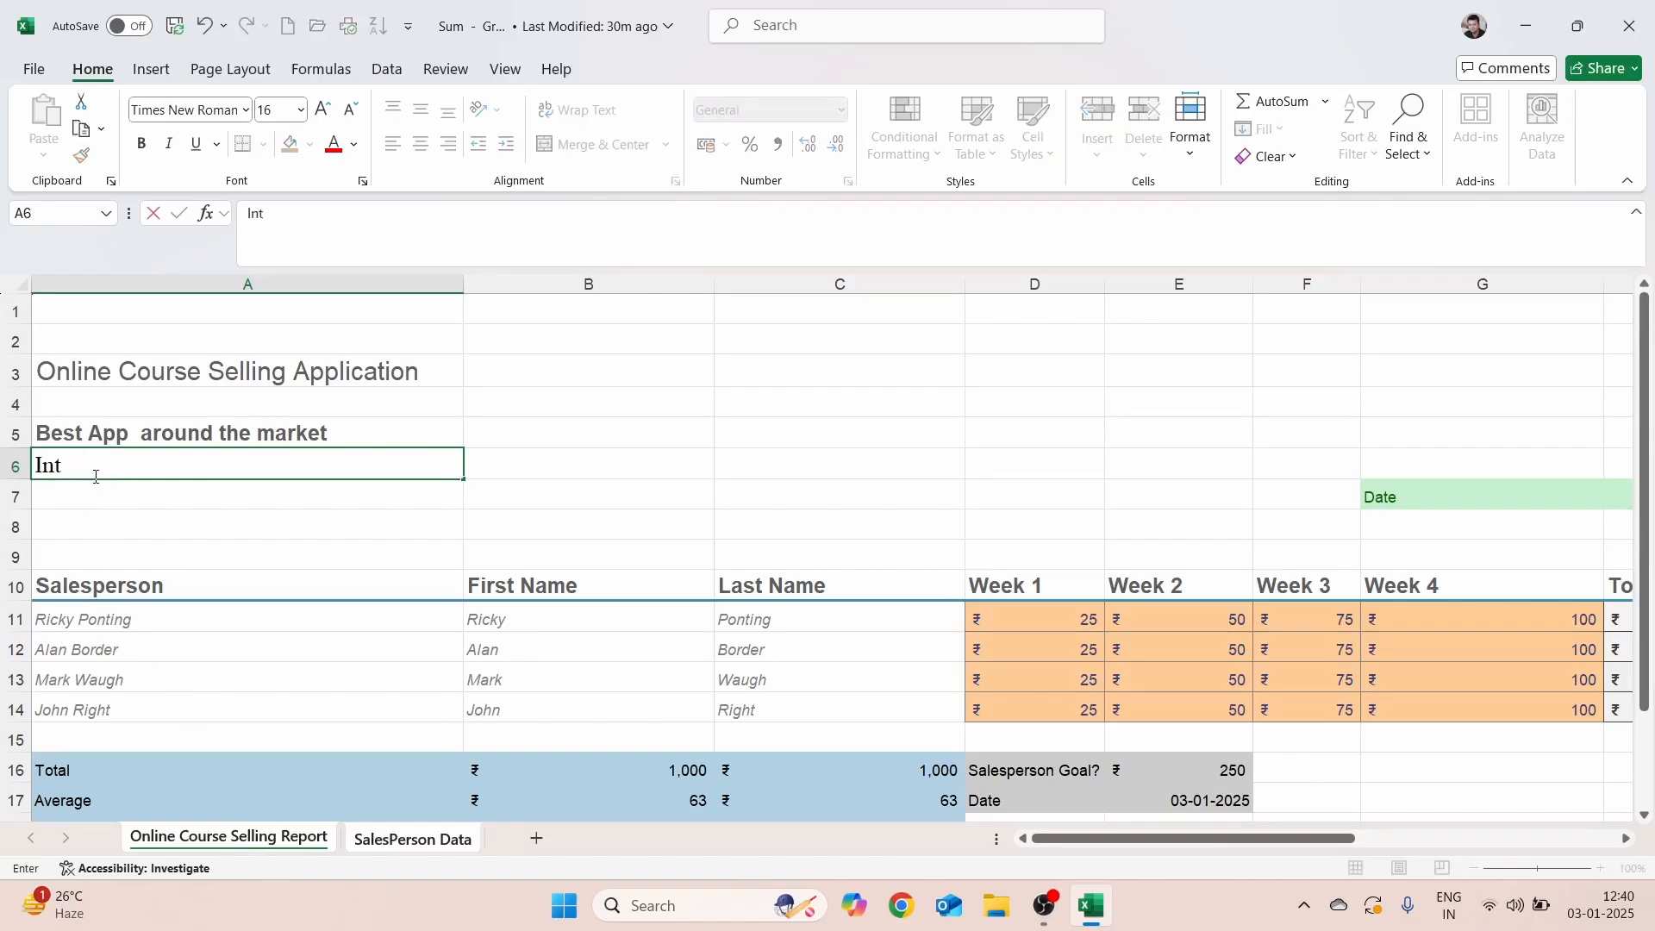
{"action": "type", "text": "ernal Review"}
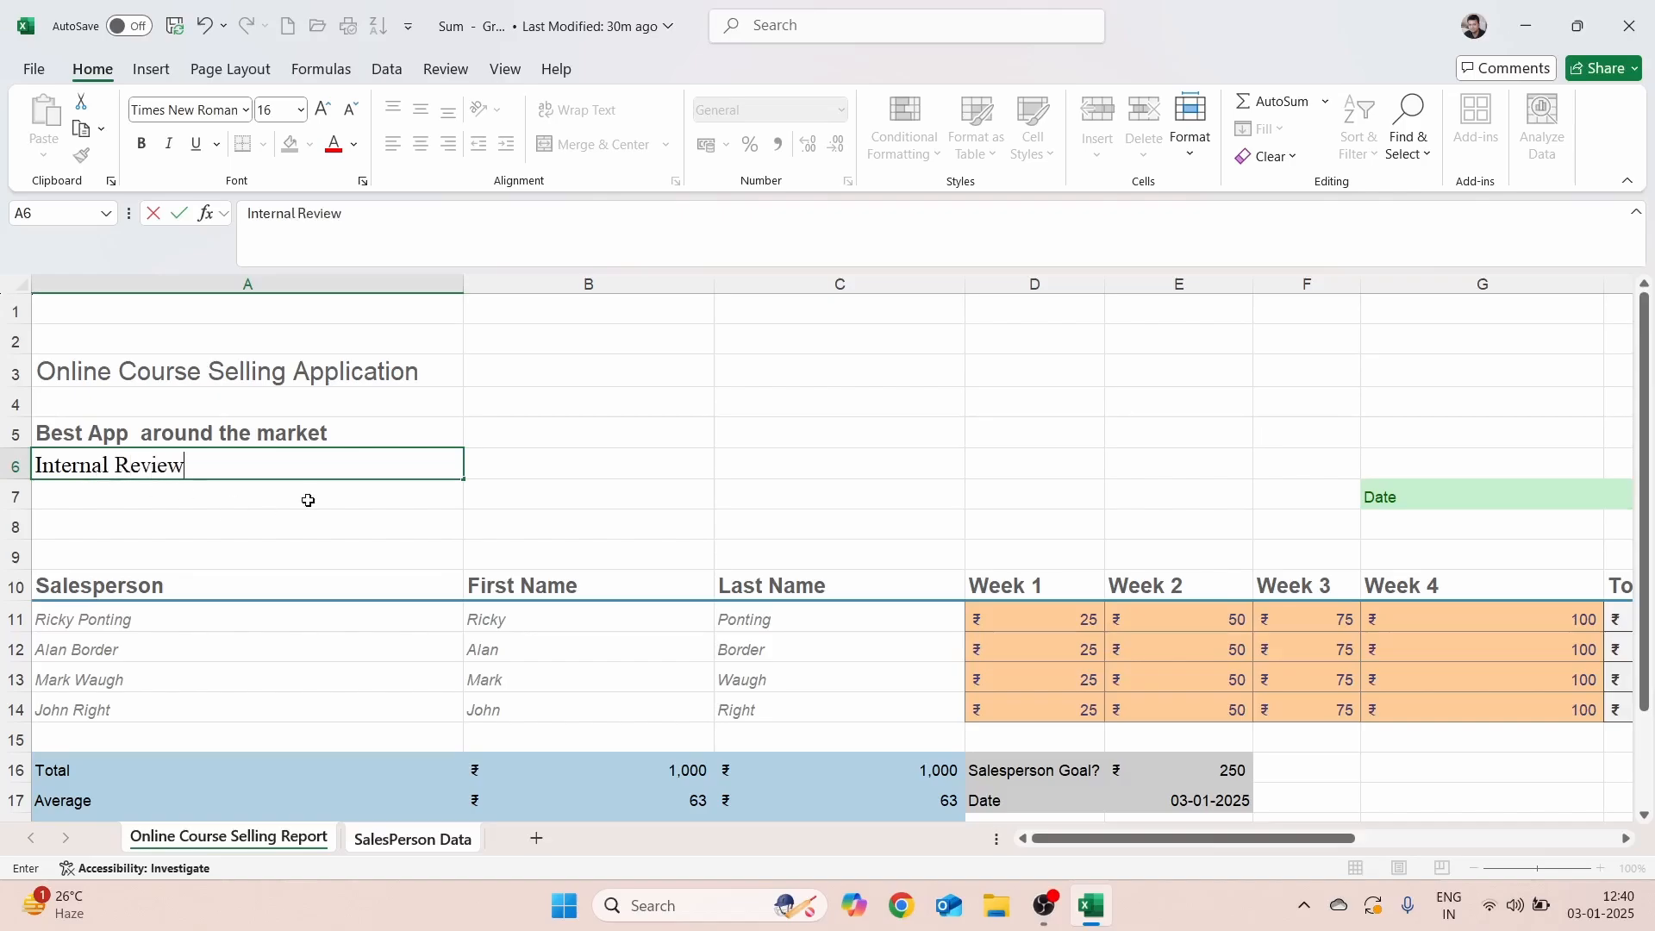
{"action": "key", "text": "Return"}
Format the Internal Review text in cell A6 as bold with a red font colour.
{"action": "left_click", "coordinate": [169, 463]}
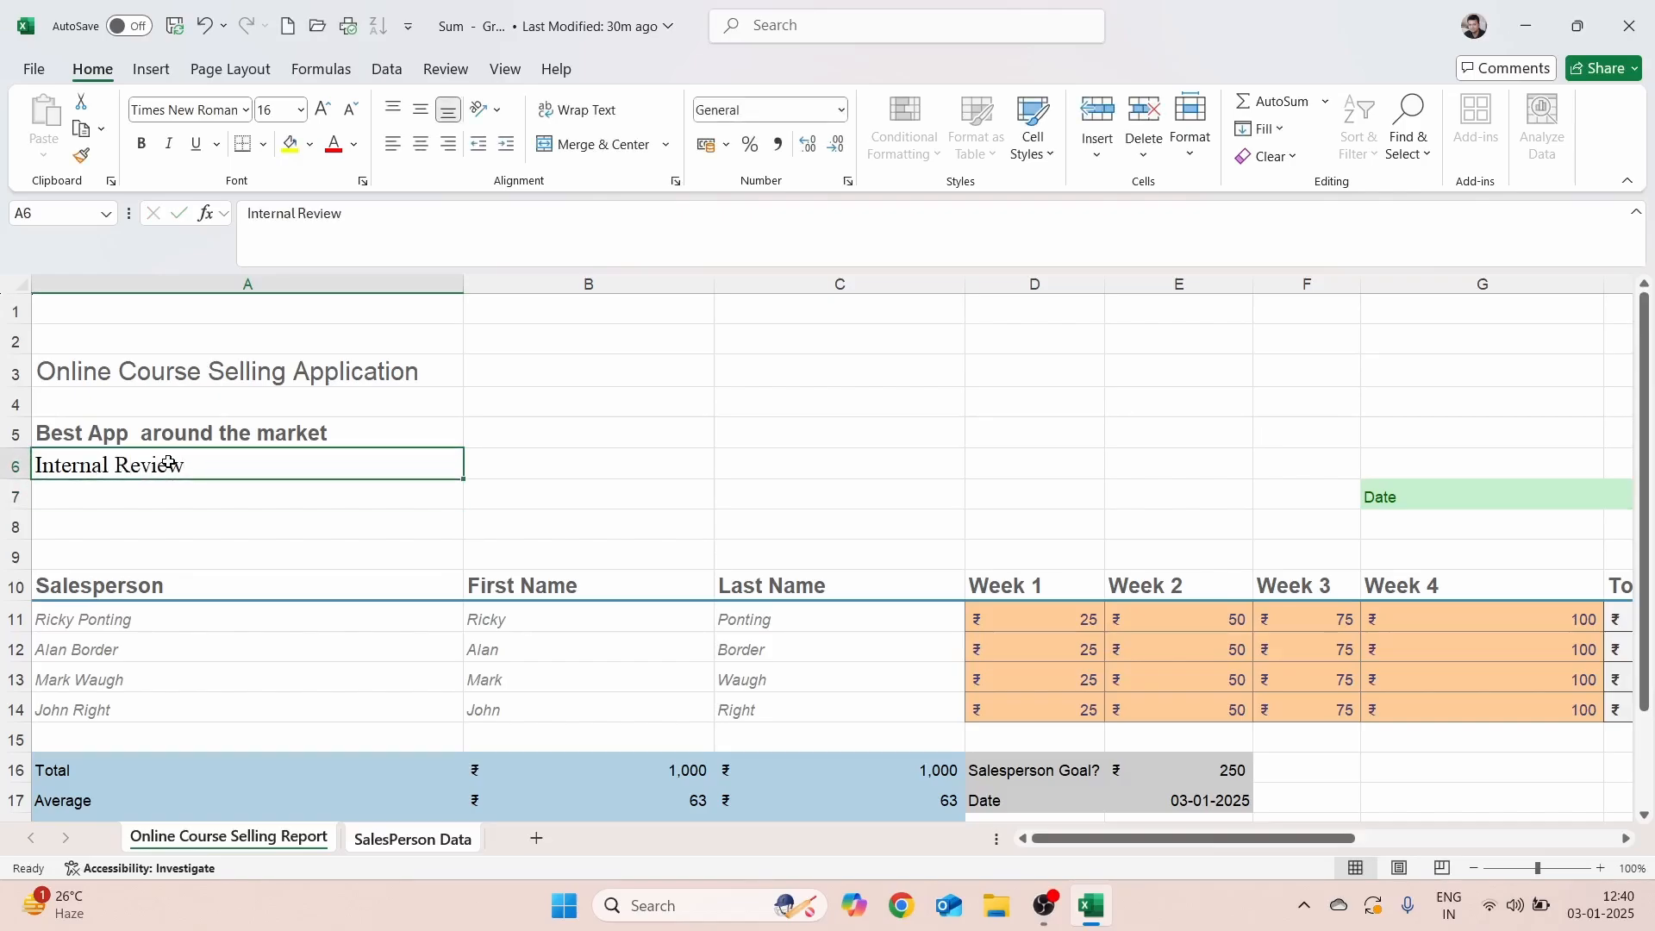
{"action": "key", "text": "ctrl+b"}
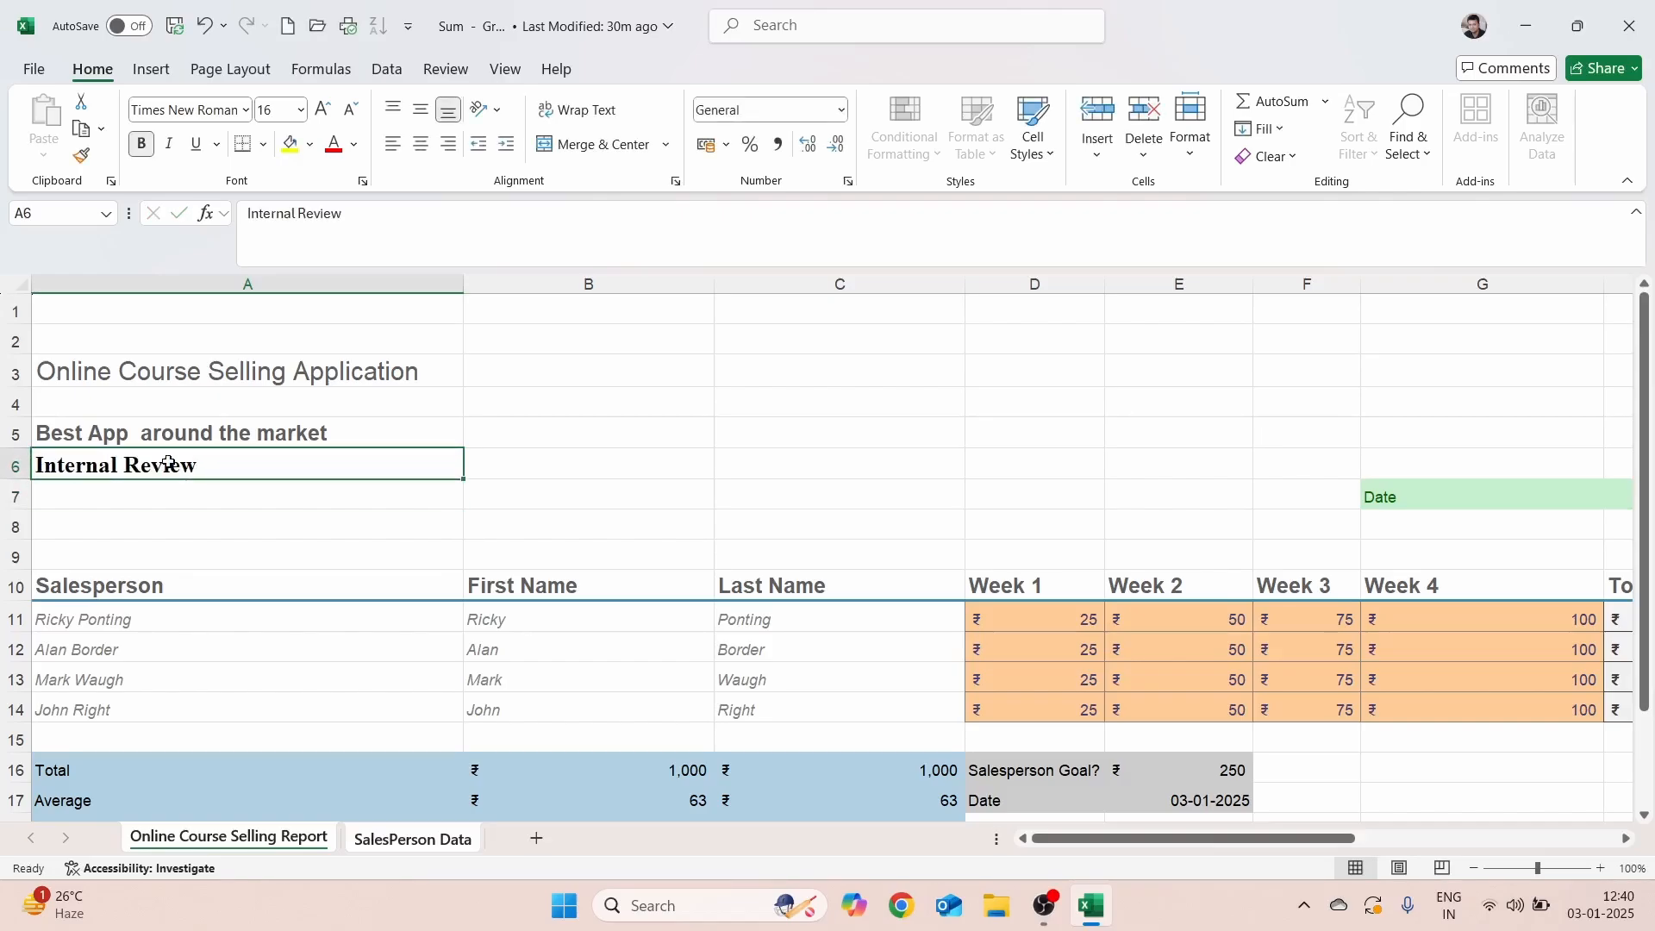
{"action": "left_click", "coordinate": [341, 146]}
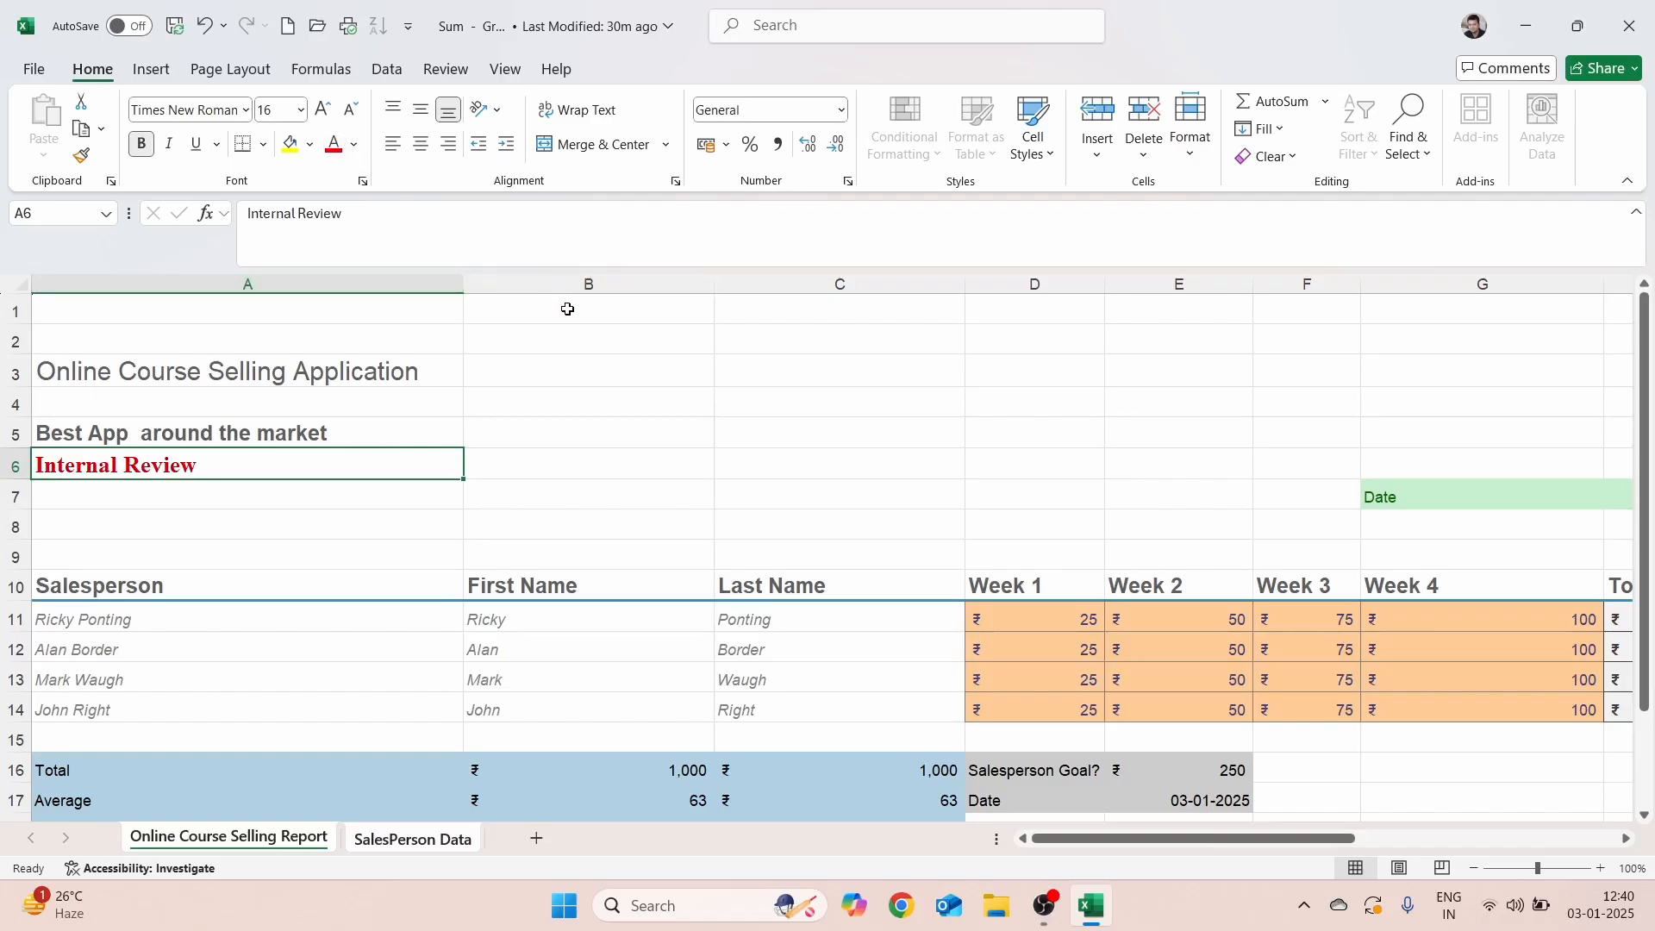
{"action": "left_click", "coordinate": [736, 373]}
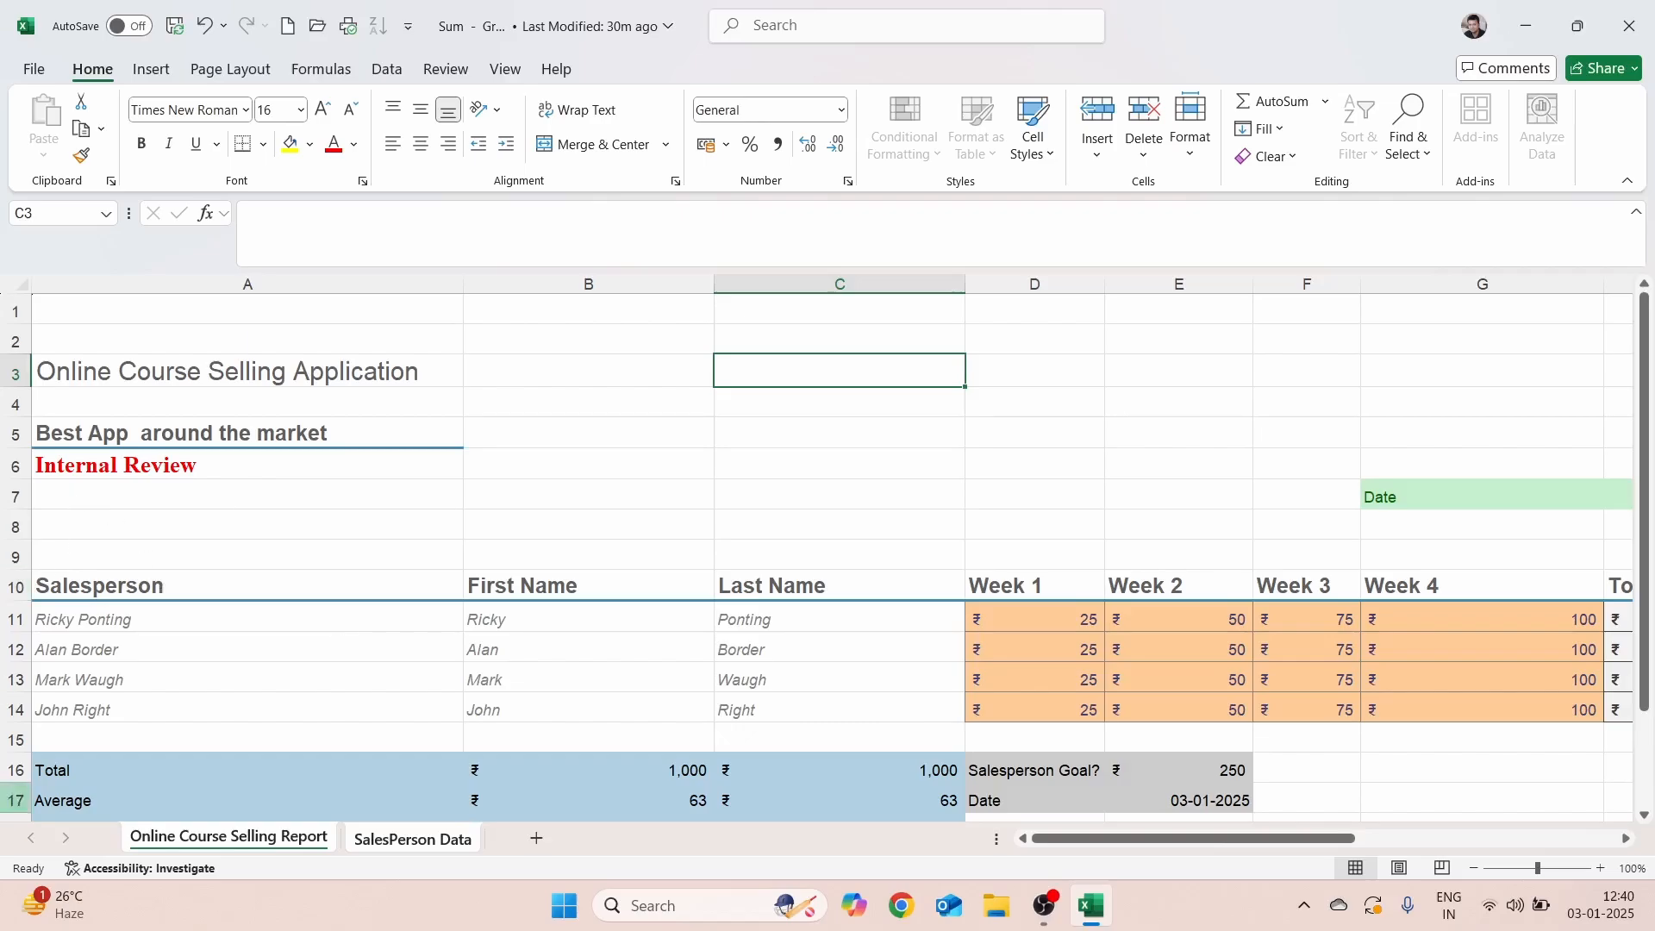
Ungroup the sheets by switching to SalesPerson Data, check its cell A6, and return to Online Course Selling Report.
{"action": "left_click", "coordinate": [372, 841]}
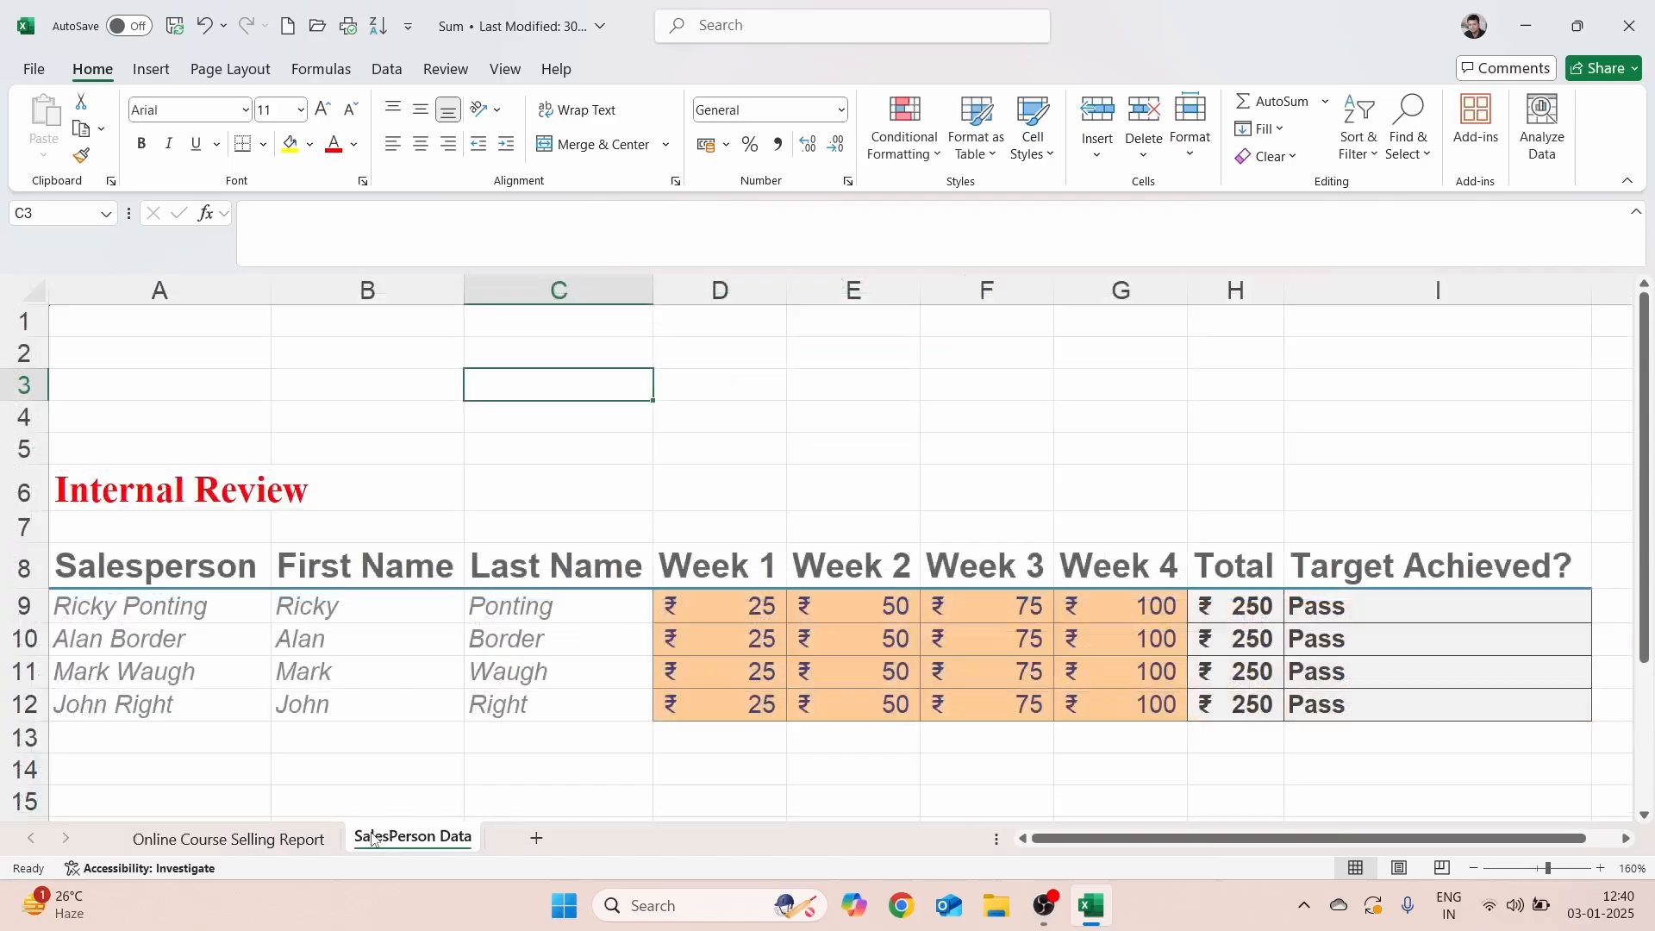
{"action": "left_click", "coordinate": [274, 840]}
{"action": "right_click", "coordinate": [276, 854]}
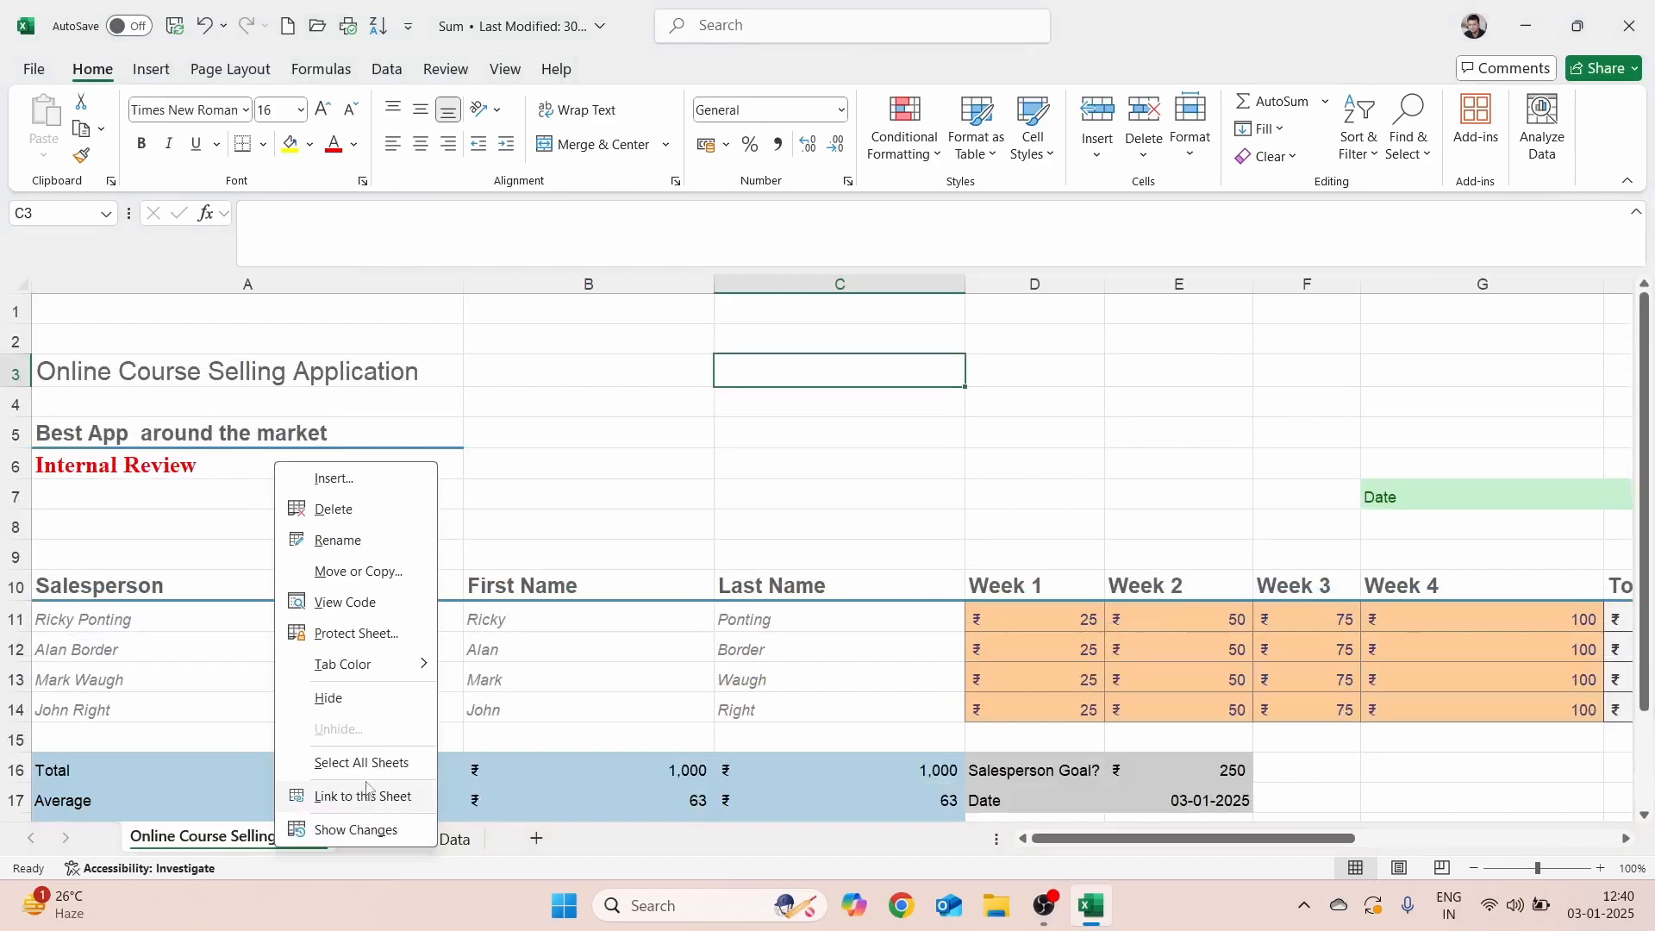
{"action": "left_click", "coordinate": [669, 530]}
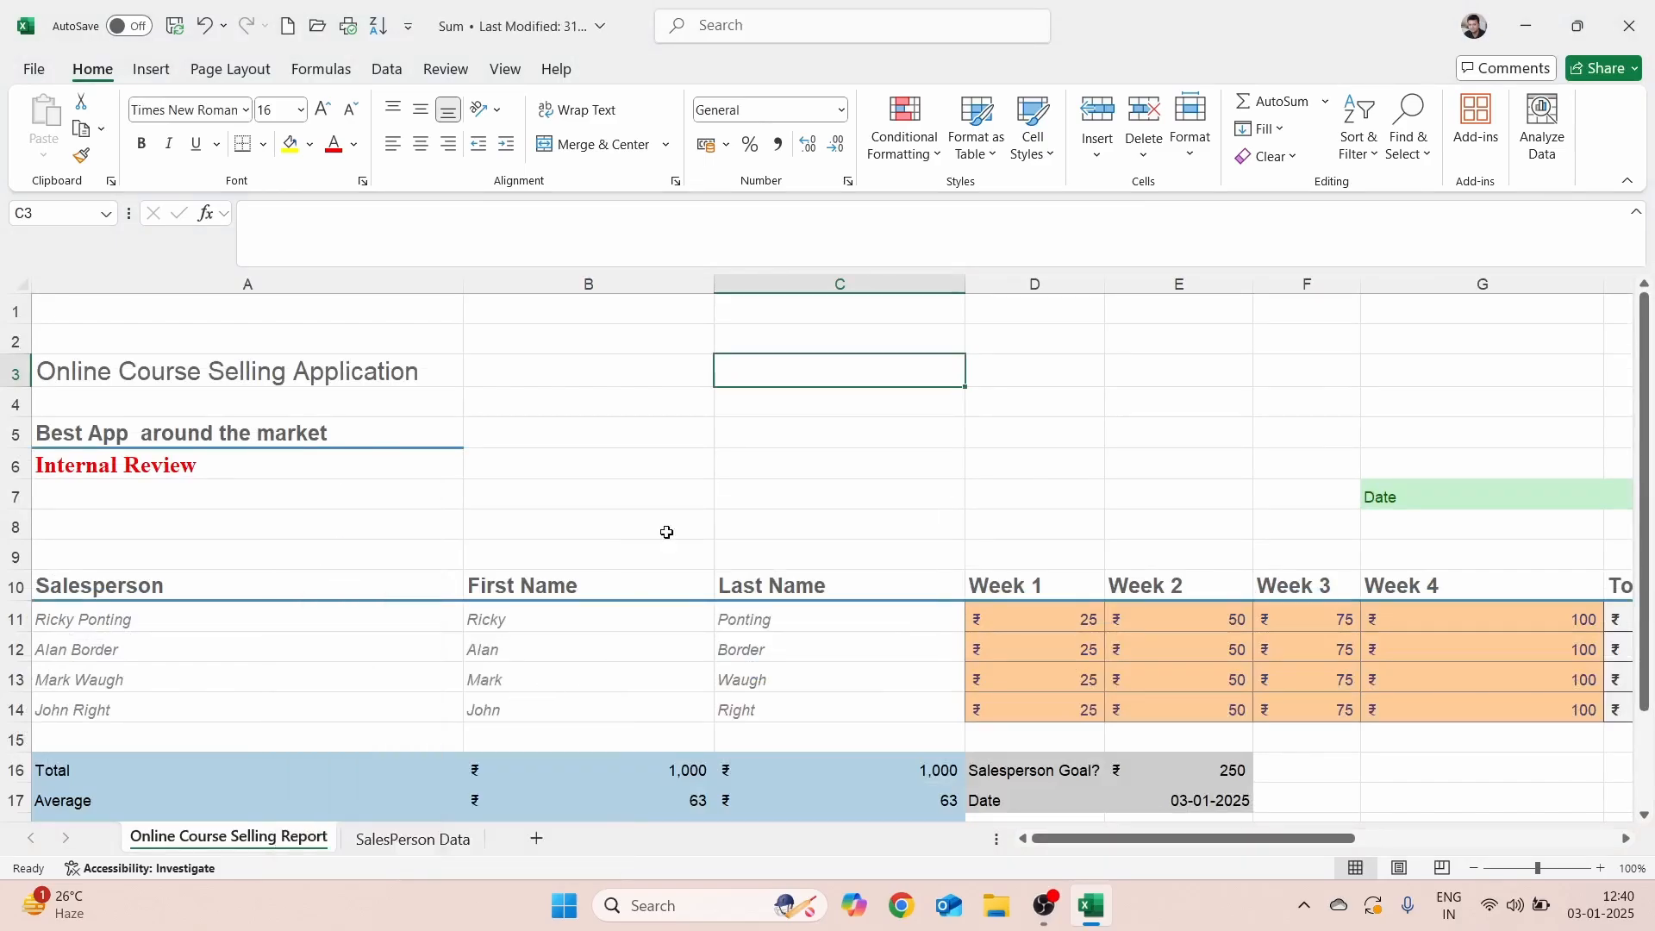
{"action": "left_click", "coordinate": [669, 528]}
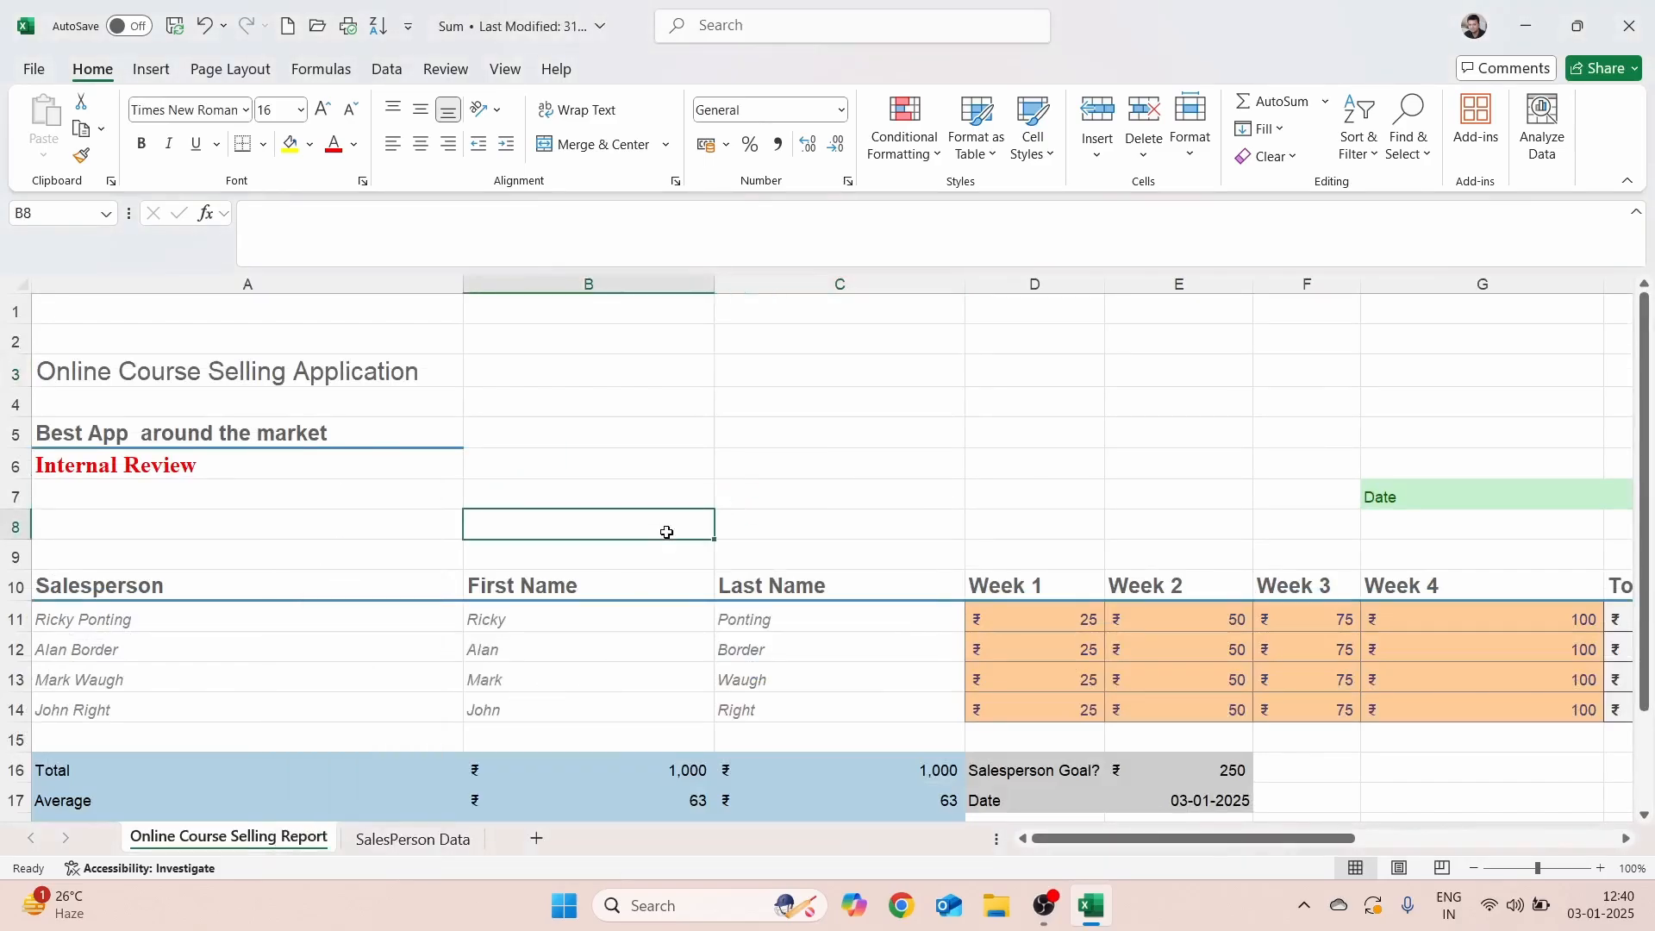
Group the SalesPerson Data sheet with the report sheet again and ungroup them with the Ungroup Sheets command.
{"action": "left_click", "coordinate": [402, 834], "text": "ctrl"}
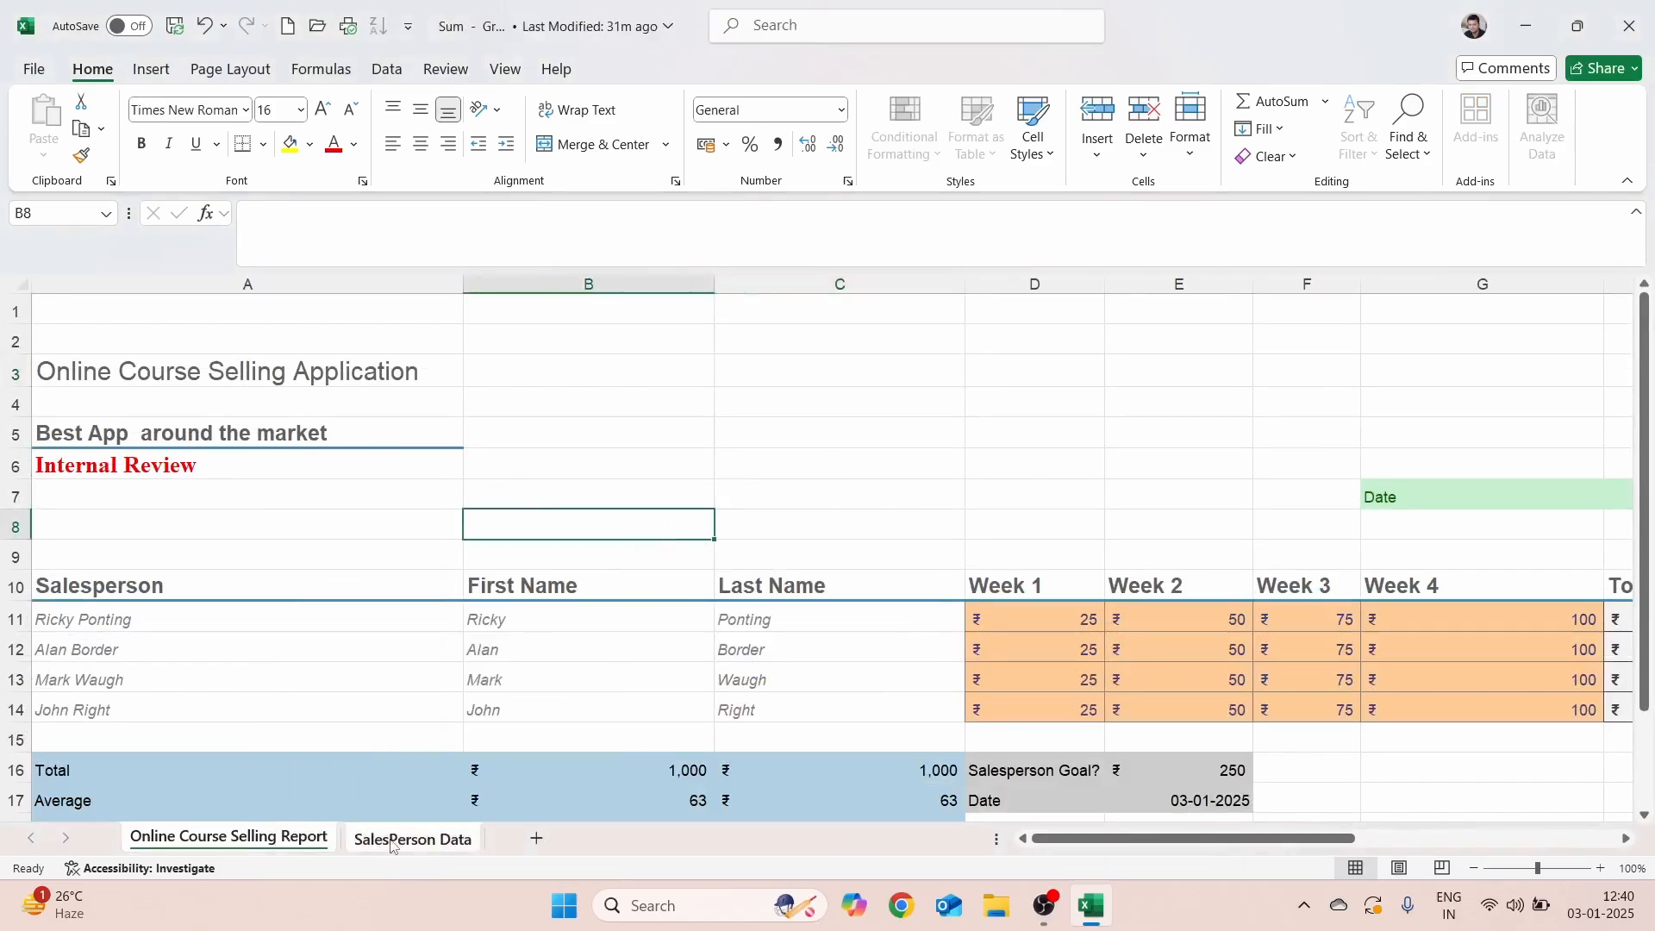
{"action": "right_click", "coordinate": [269, 852]}
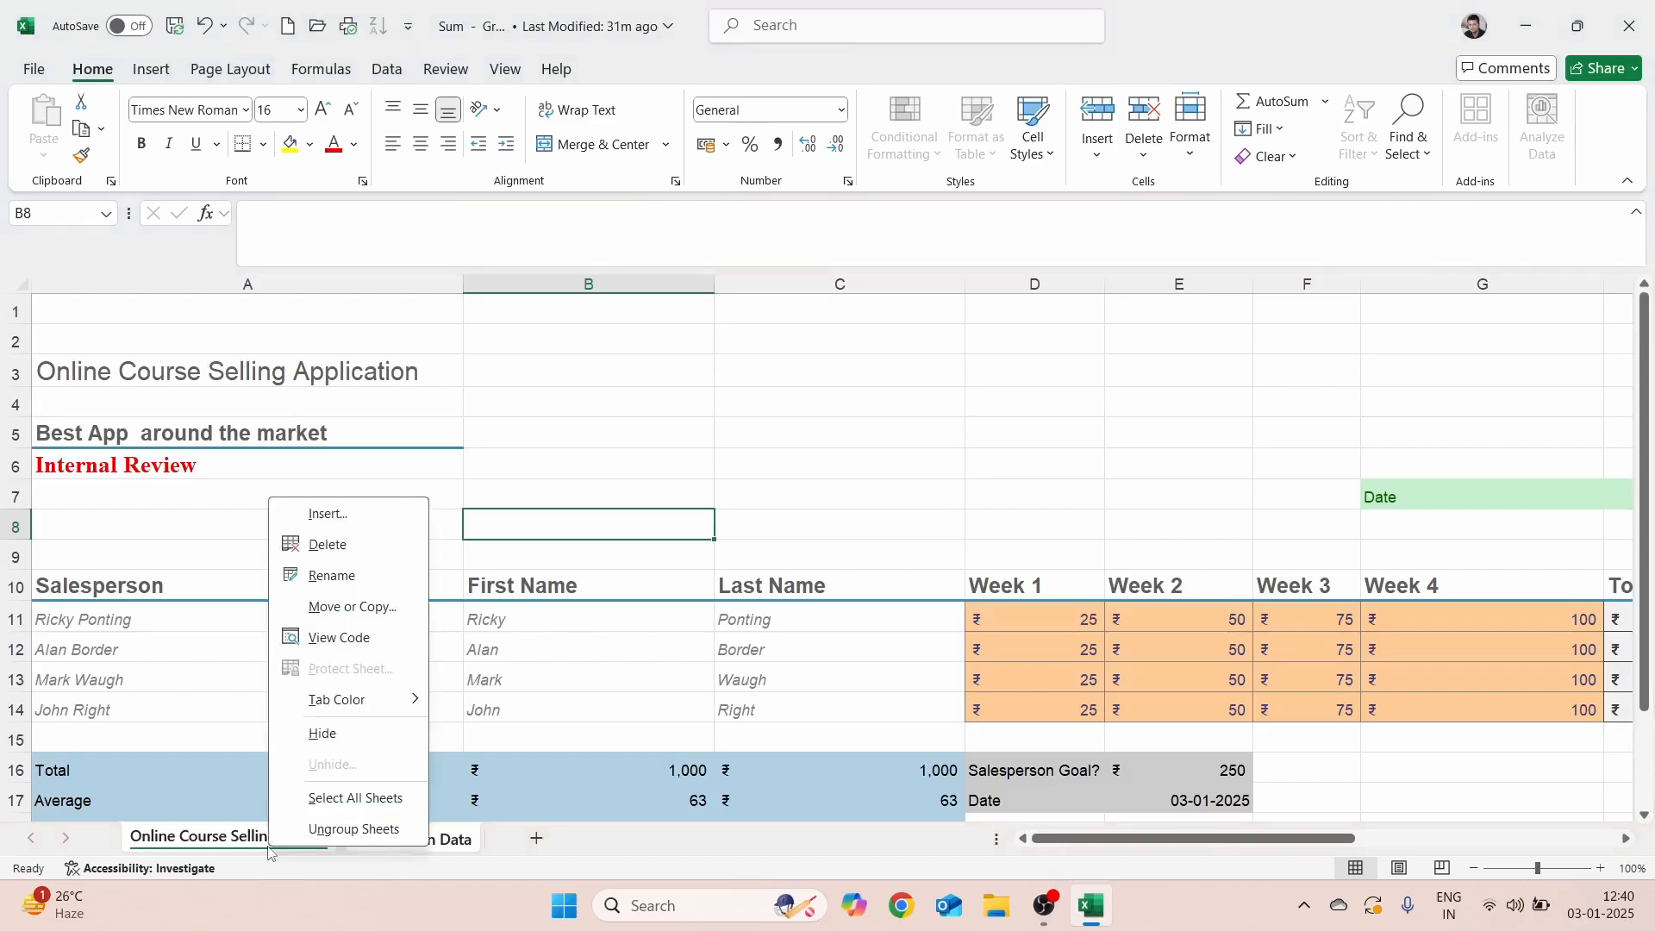
{"action": "left_click", "coordinate": [362, 833]}
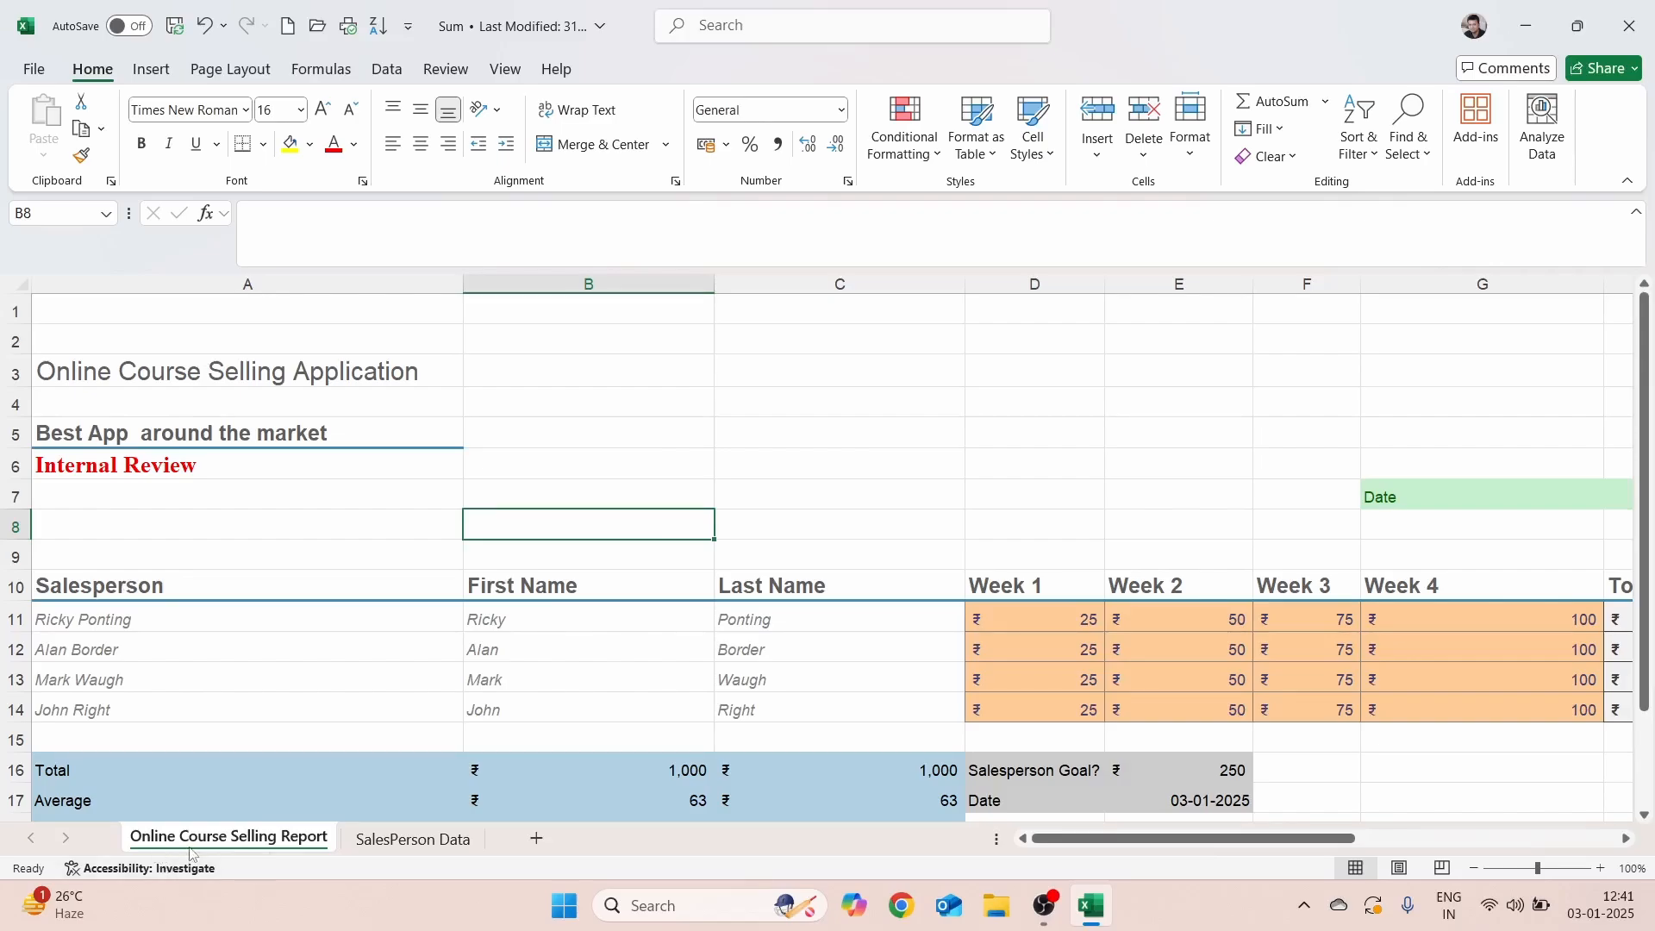
Compare the Internal Review heading in cell A6 on SalesPerson Data and Online Course Selling Report.
{"action": "left_click", "coordinate": [392, 842]}
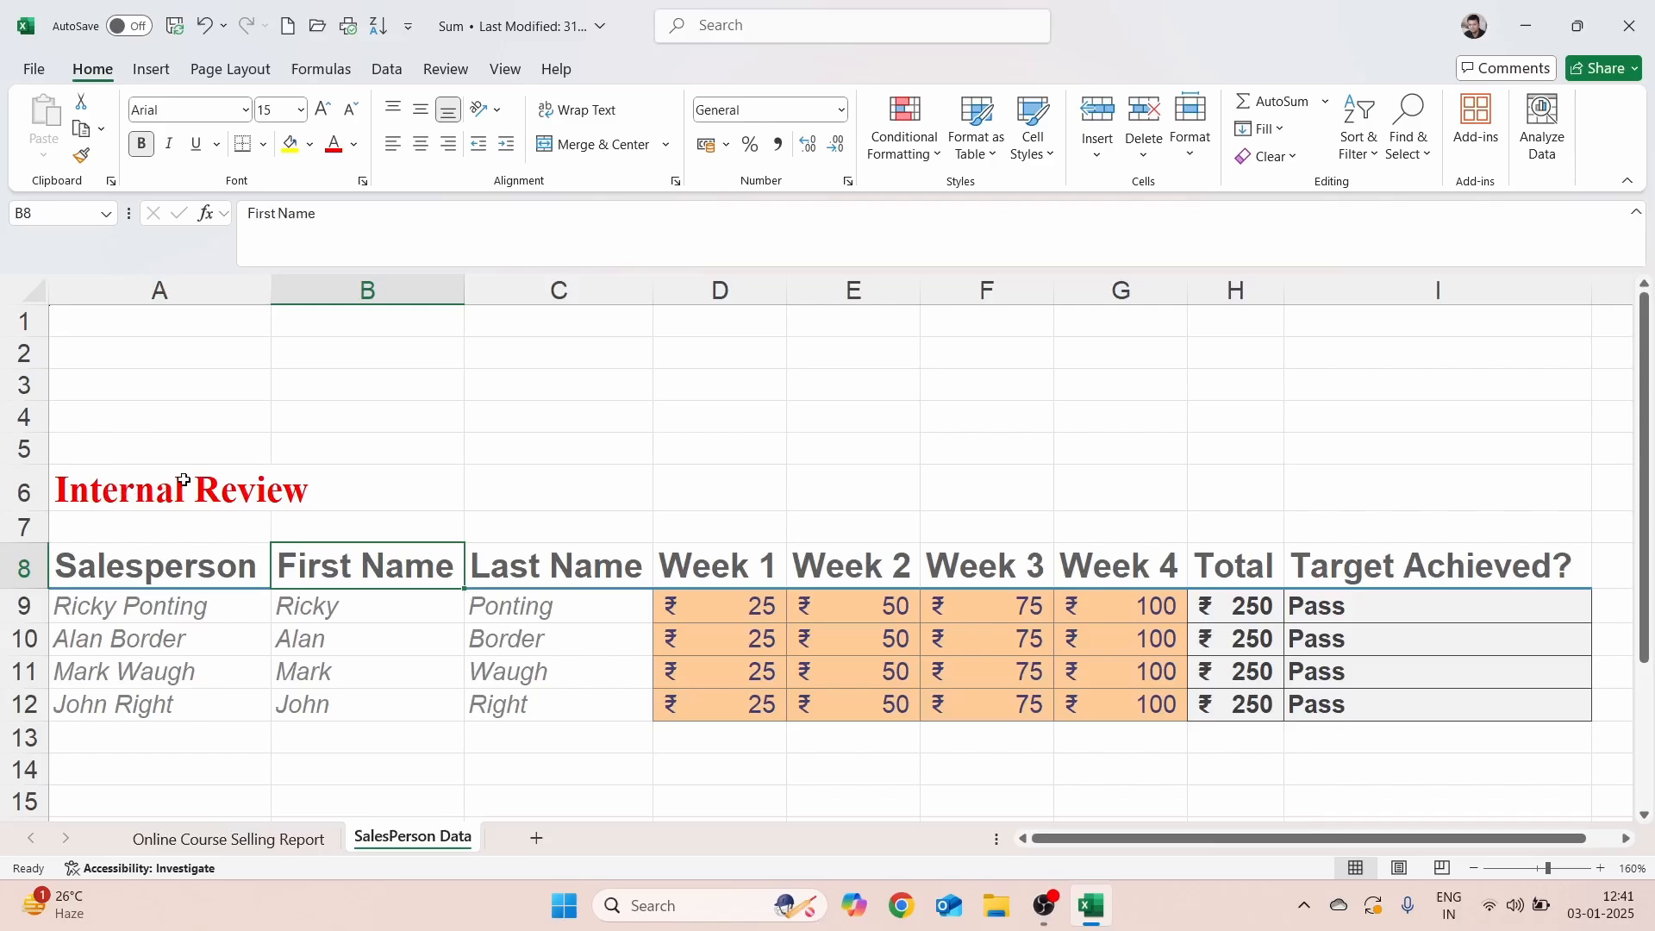
{"action": "left_click", "coordinate": [245, 841]}
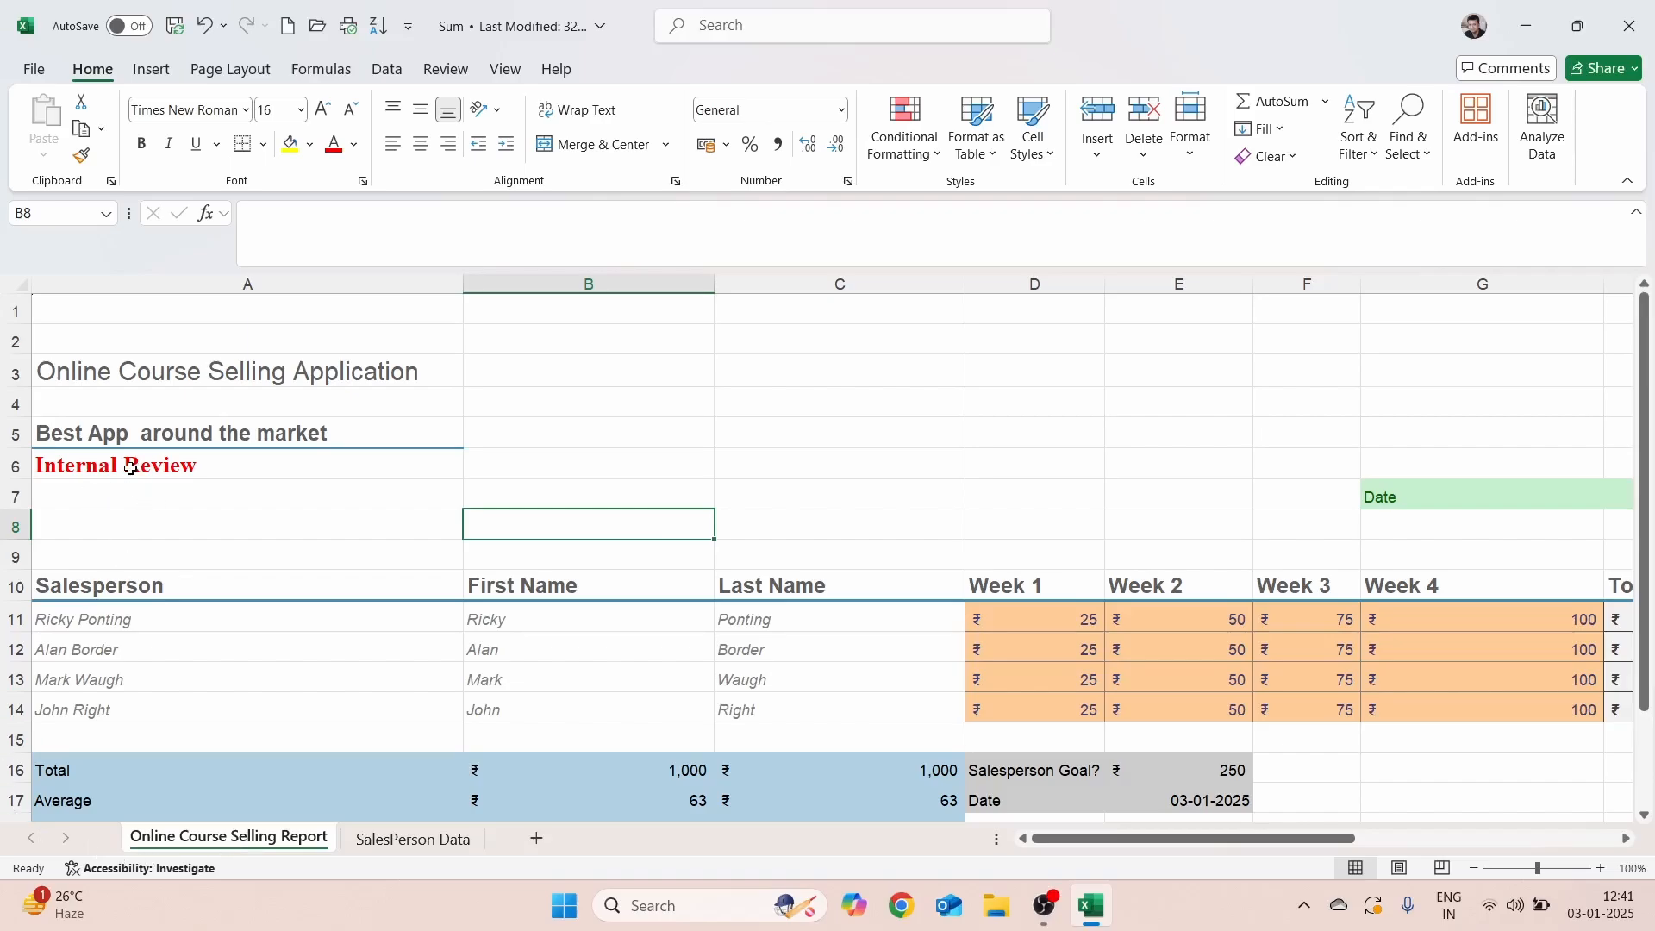
{"action": "left_click", "coordinate": [386, 838]}
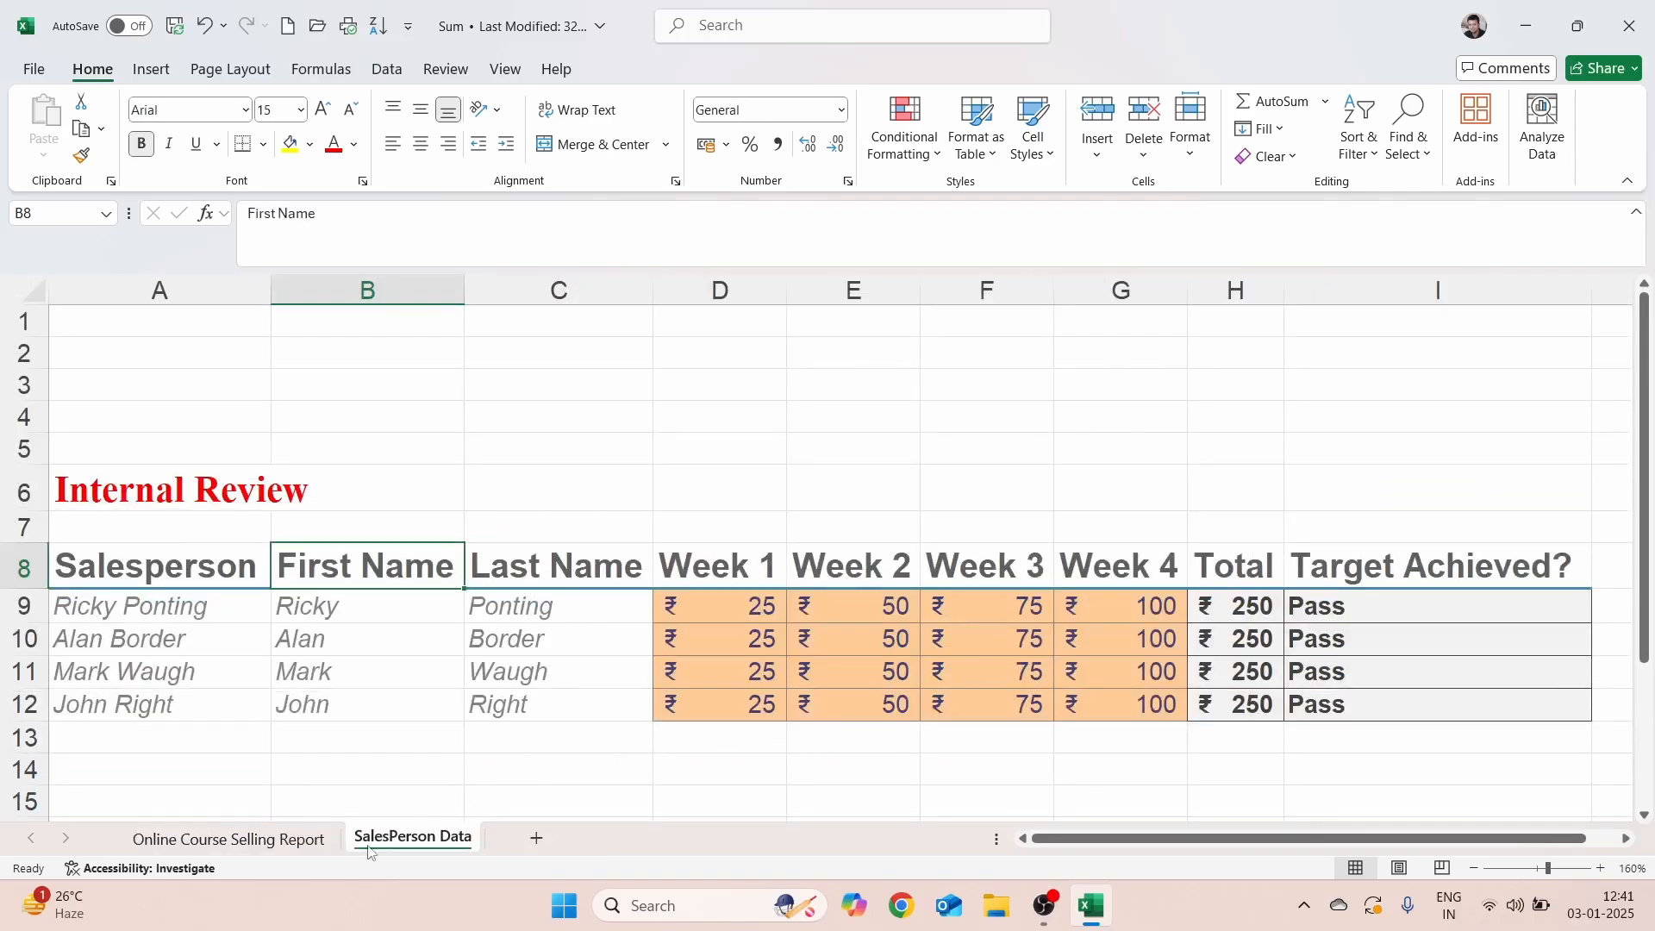
{"action": "left_click", "coordinate": [293, 849]}
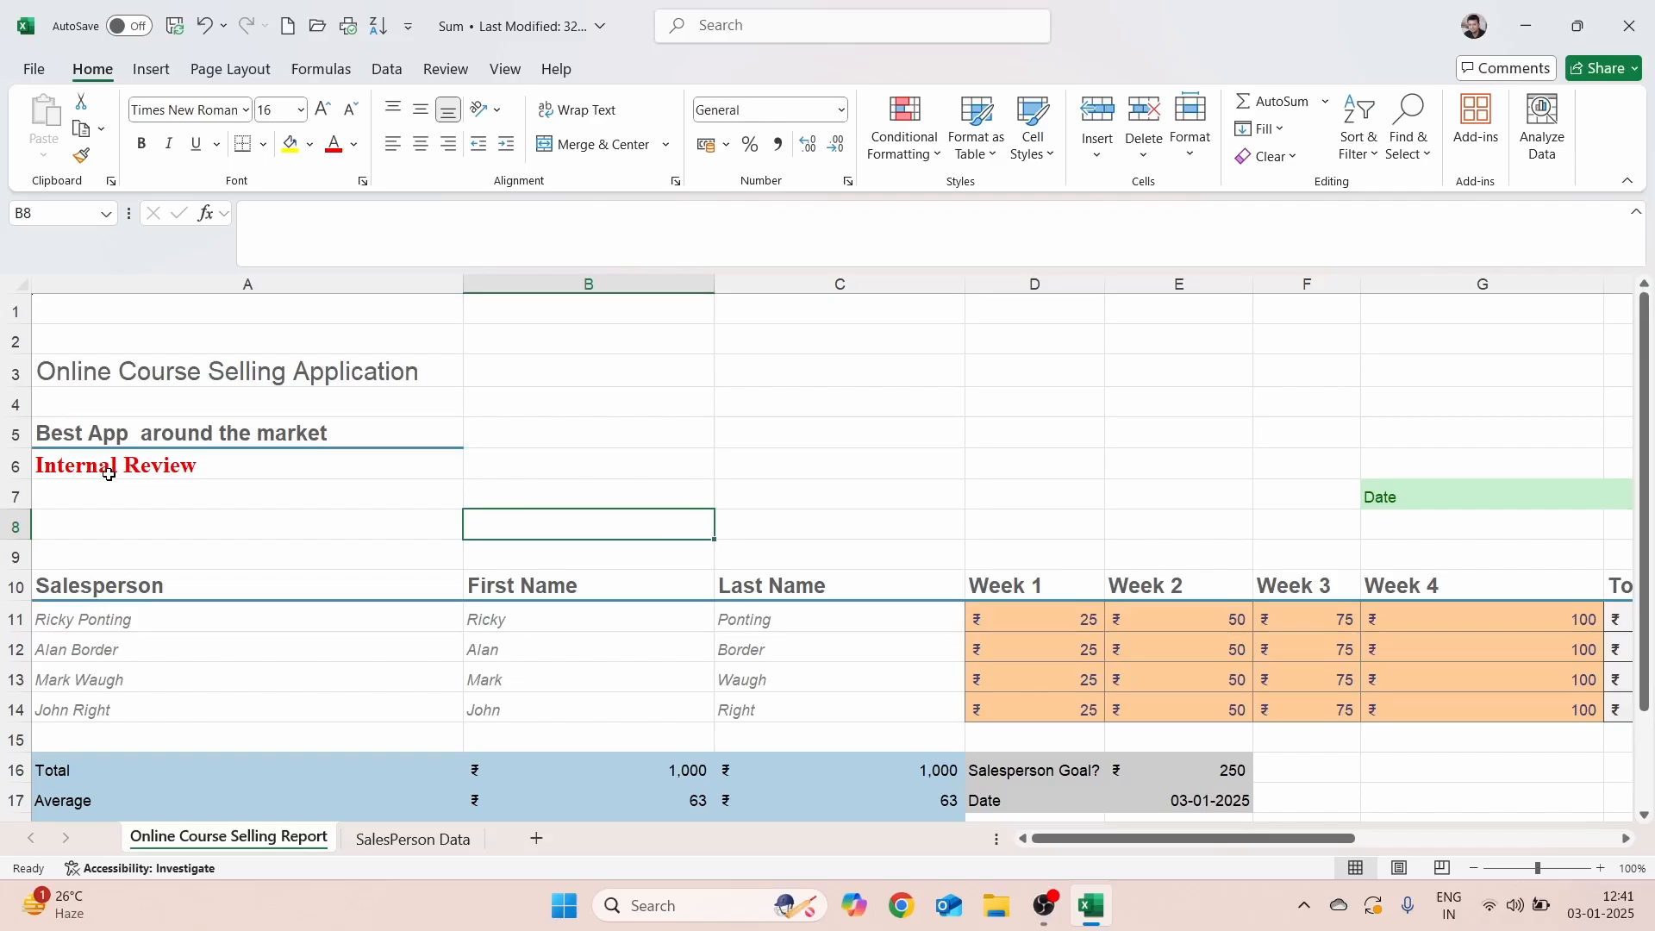
{"action": "left_click", "coordinate": [414, 840]}
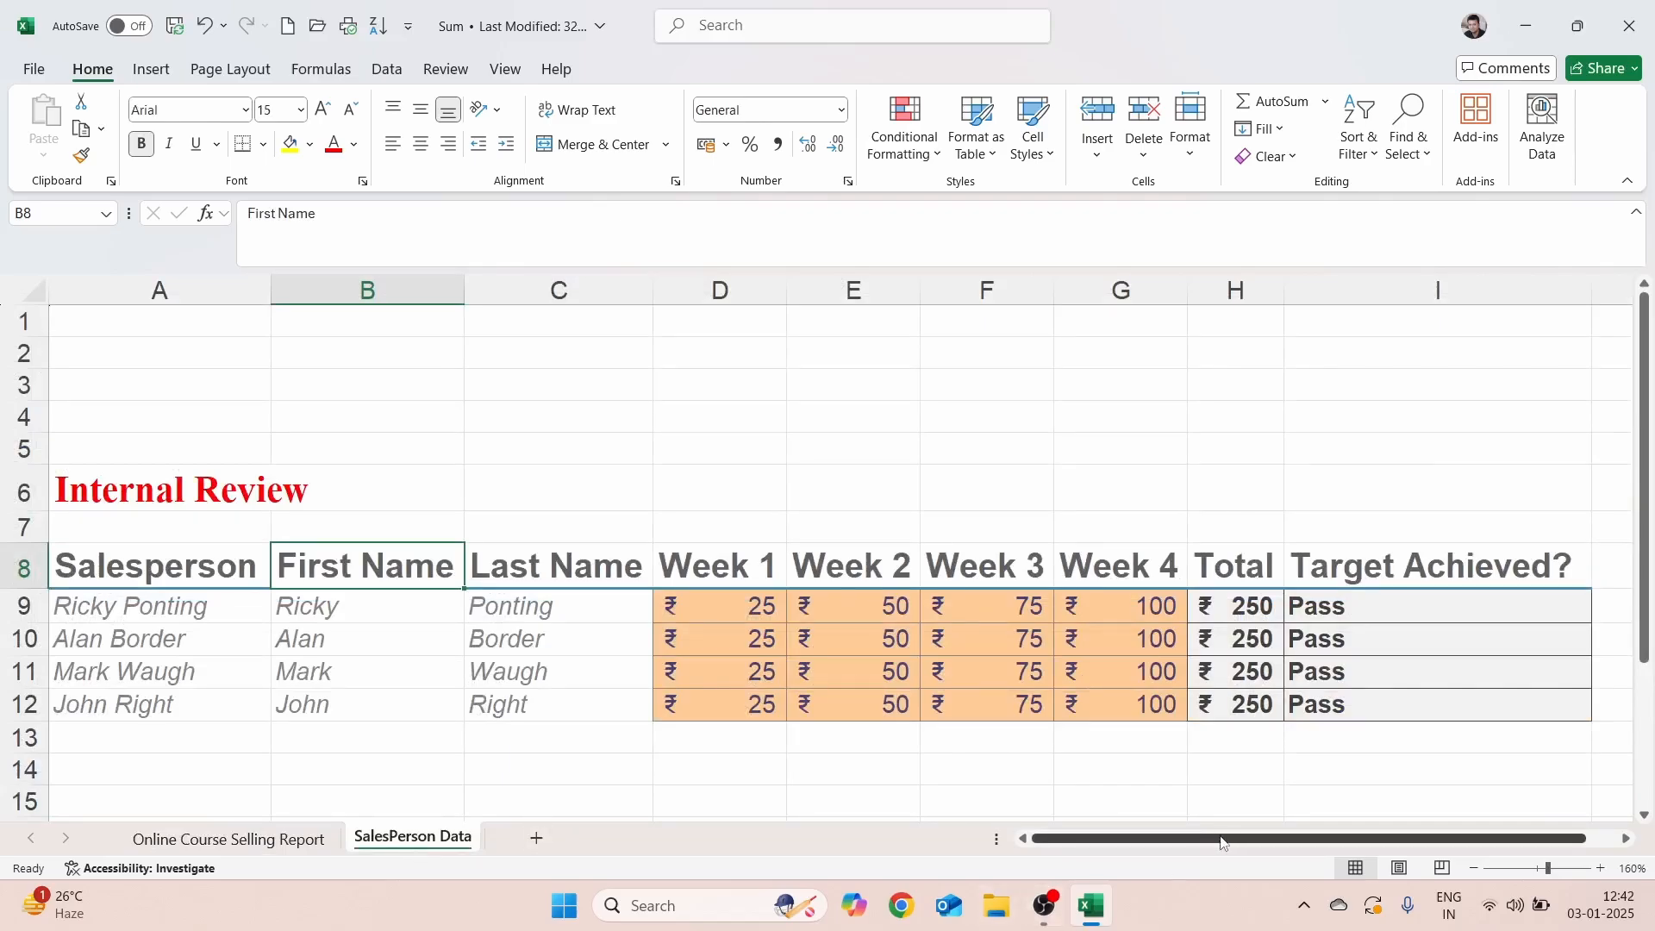
{"action": "left_click", "coordinate": [1028, 916]}
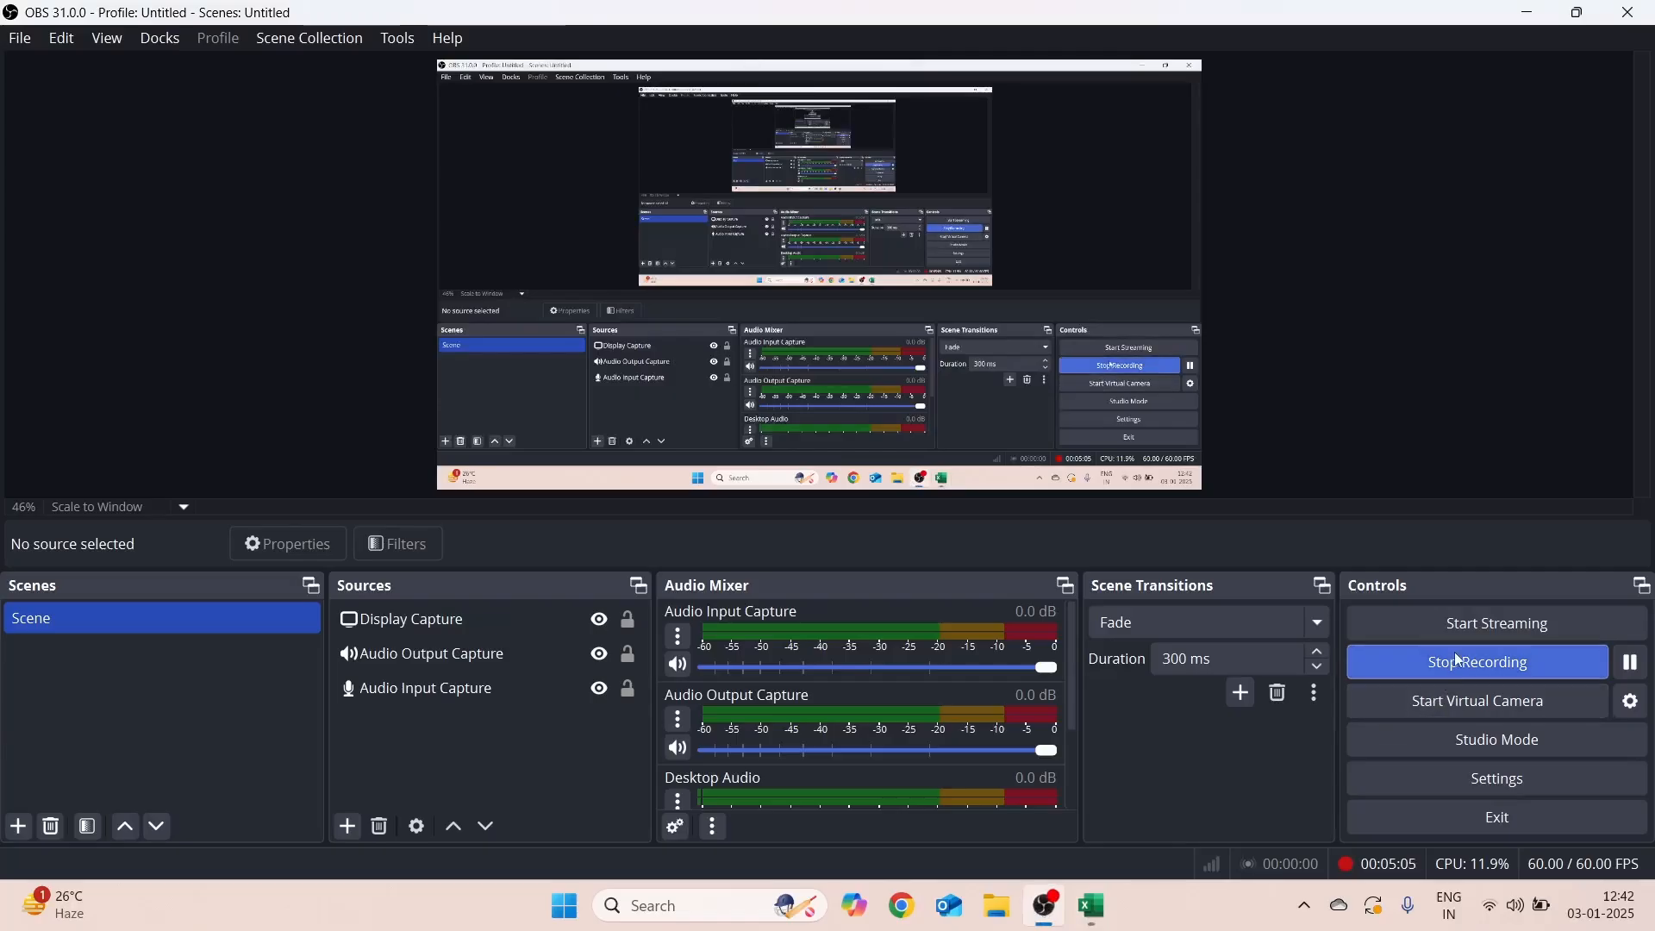